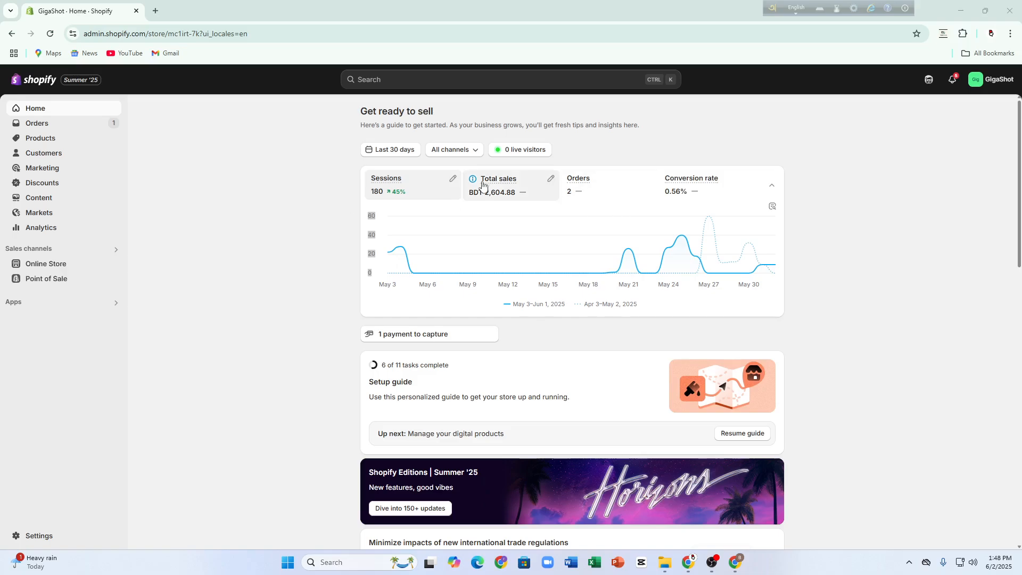
Step: Go to the Online Store themes and open the current Dawn theme for customization
left_click(64, 264)
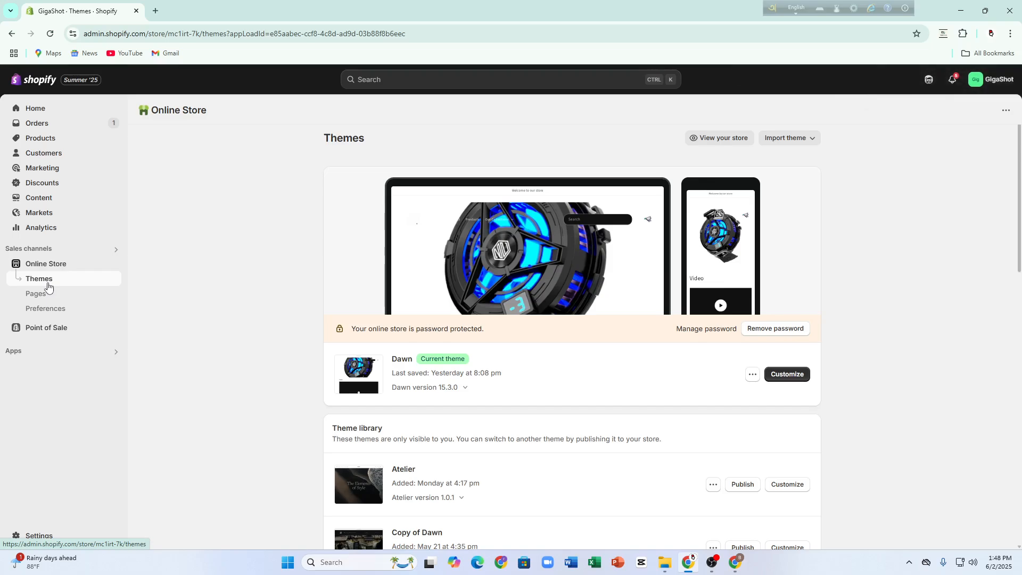
left_click(21, 267)
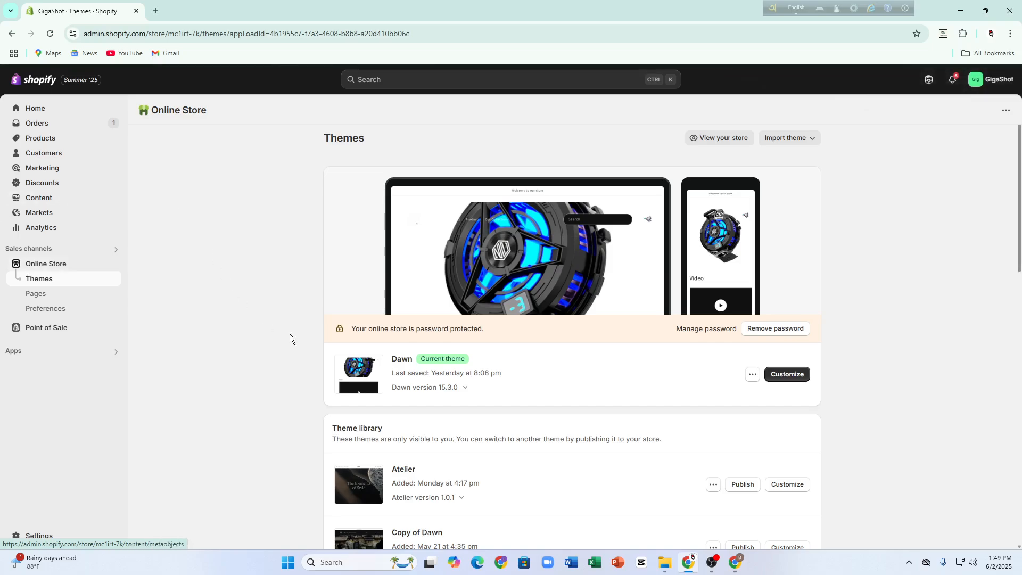
left_click(754, 375)
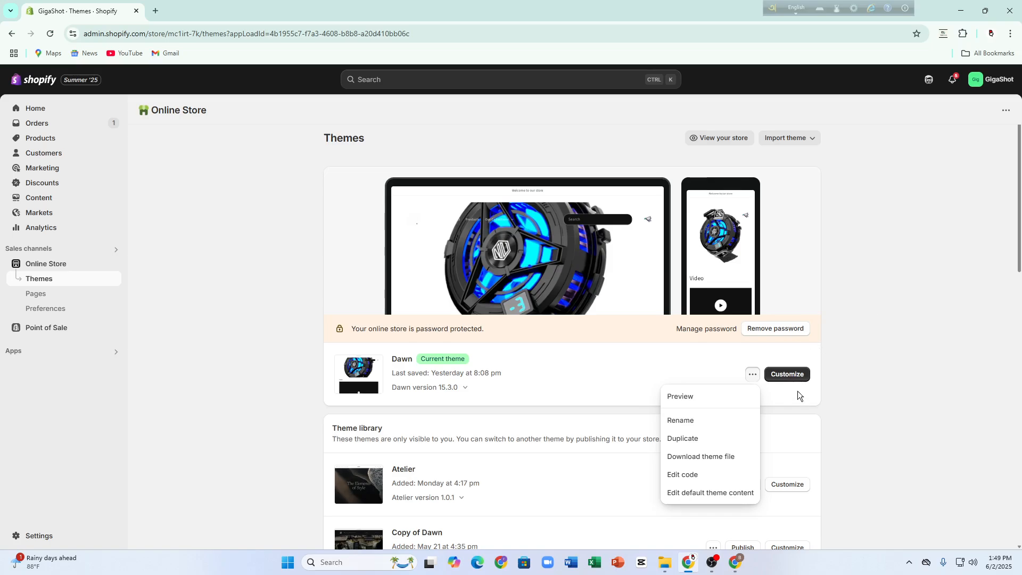
left_click(538, 405)
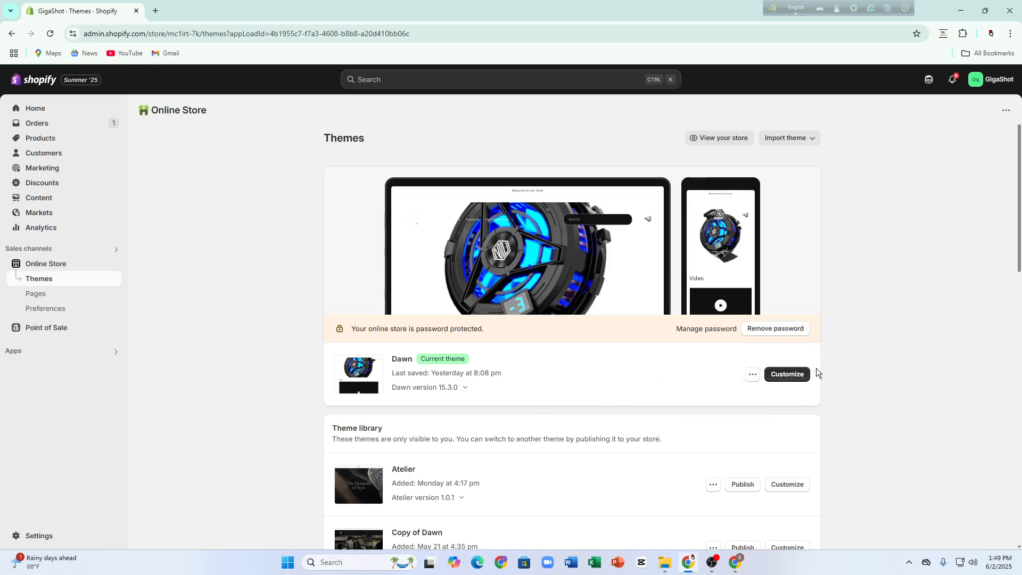
left_click(786, 375)
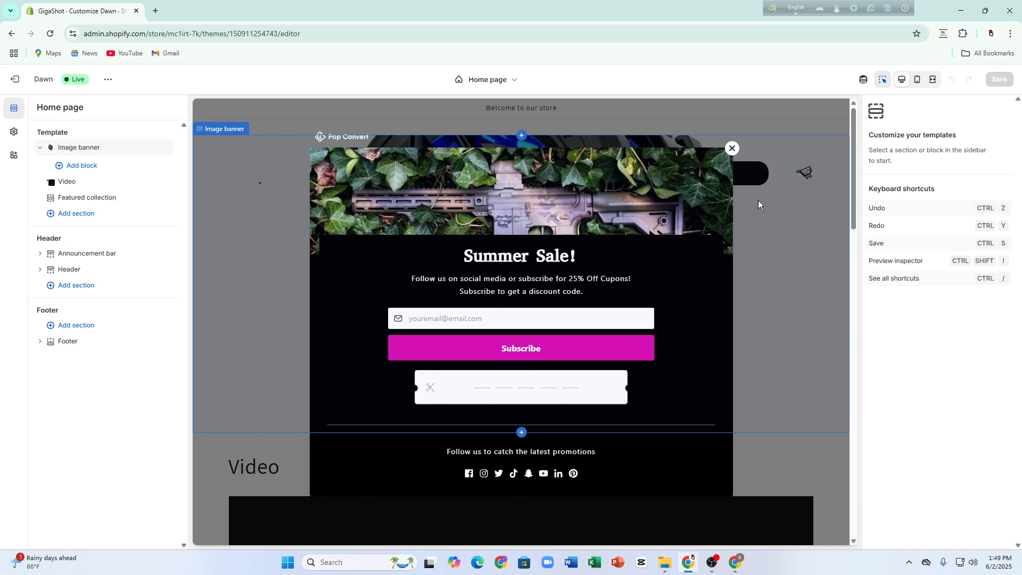
Step: Dismiss the promotional pop-ups covering the home page preview and look over the page down to the featured products
left_click(732, 148)
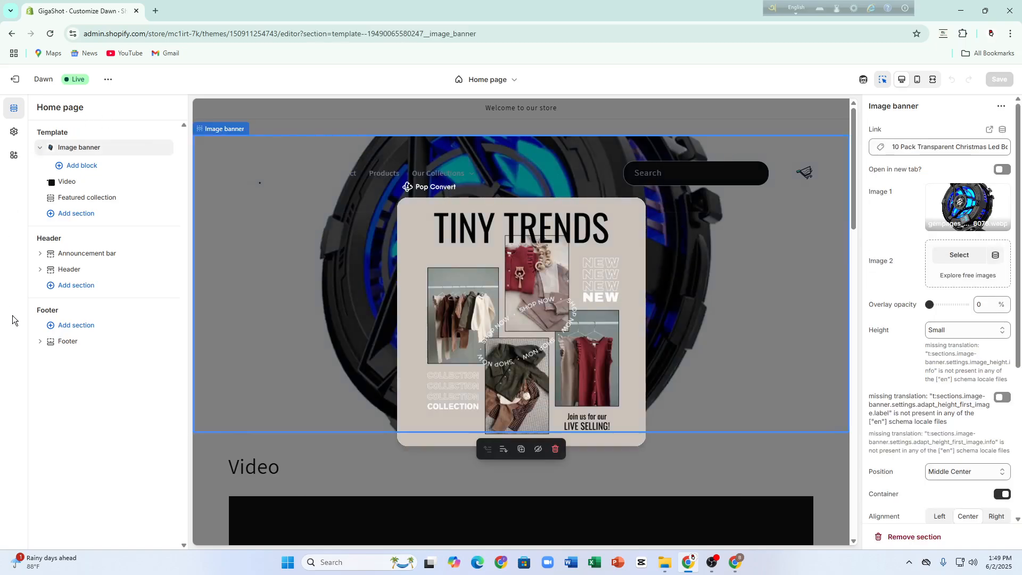
left_click(9, 137)
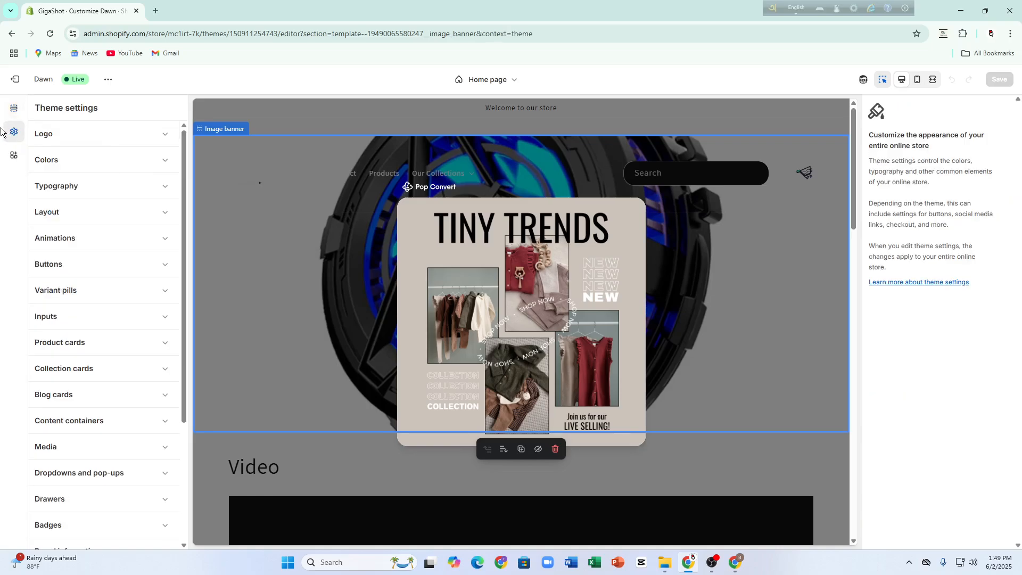
scroll(308, 250, "down", 8)
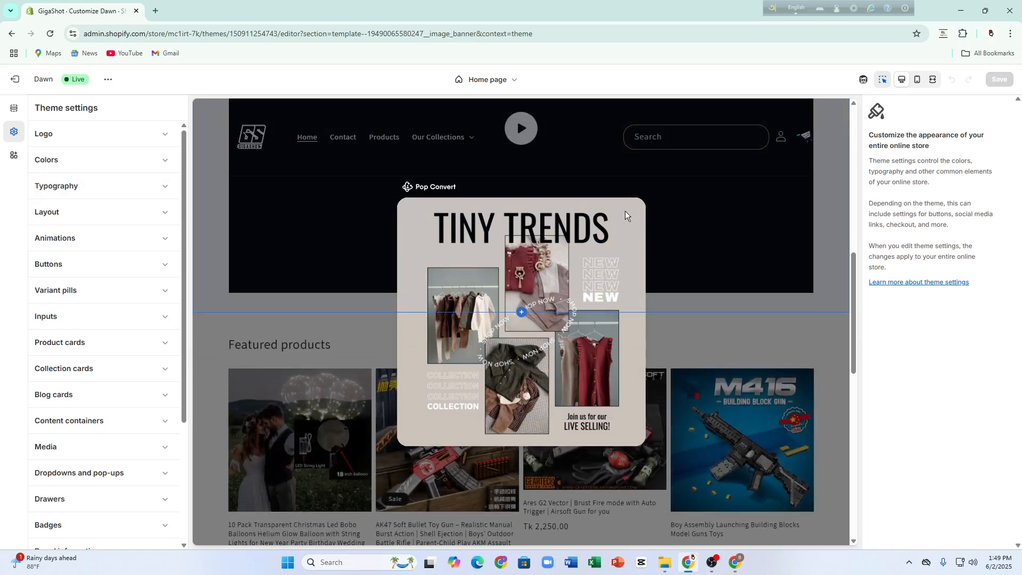
left_click(584, 263)
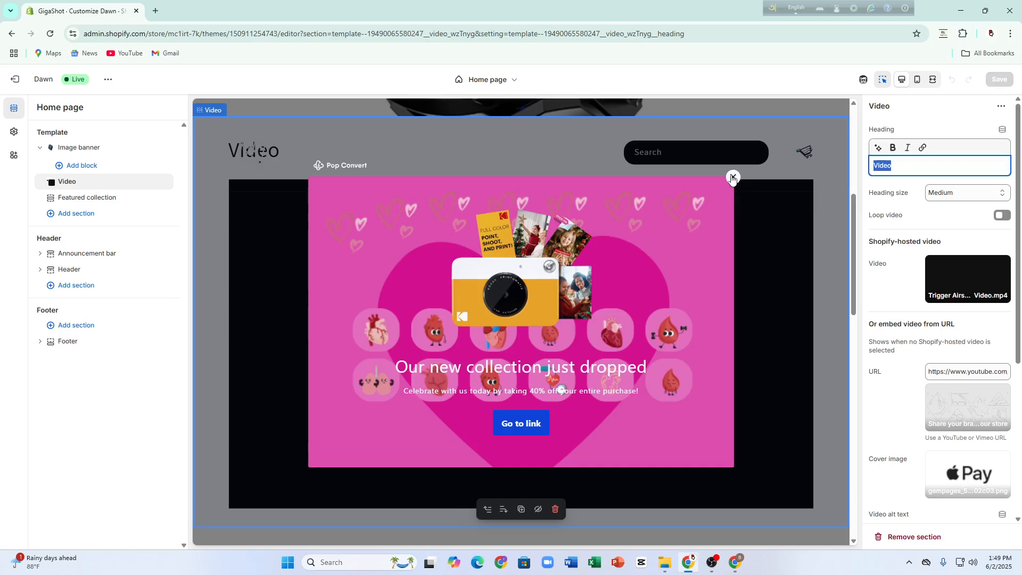
left_click(733, 179)
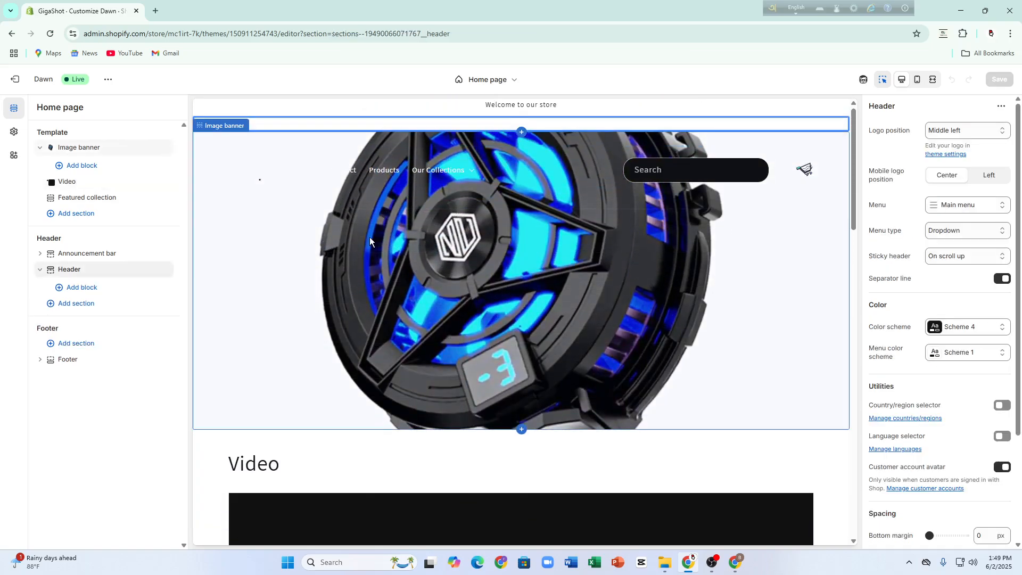
scroll(395, 257, "down", 10)
left_click(392, 249)
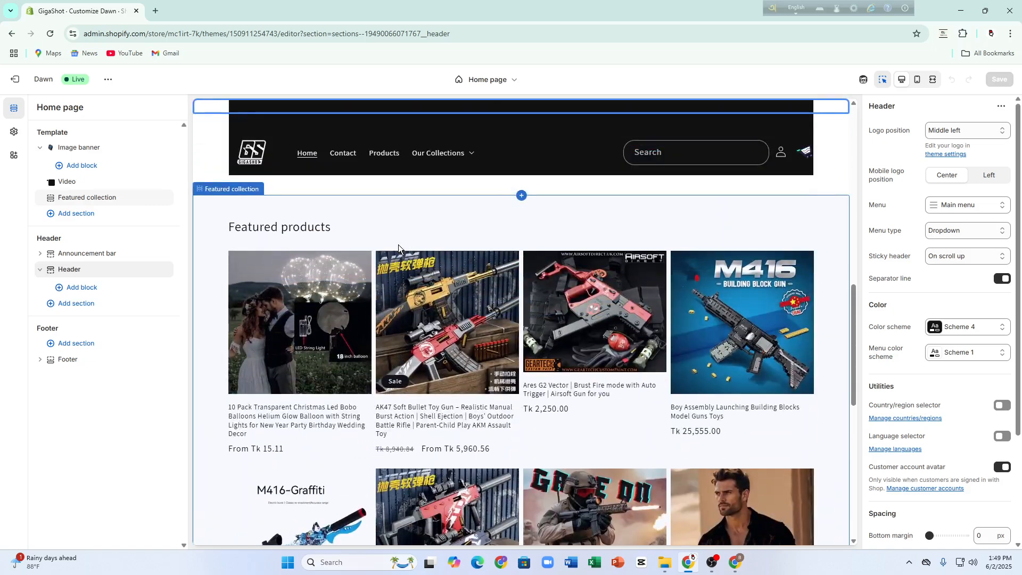
scroll(399, 244, "up", 10)
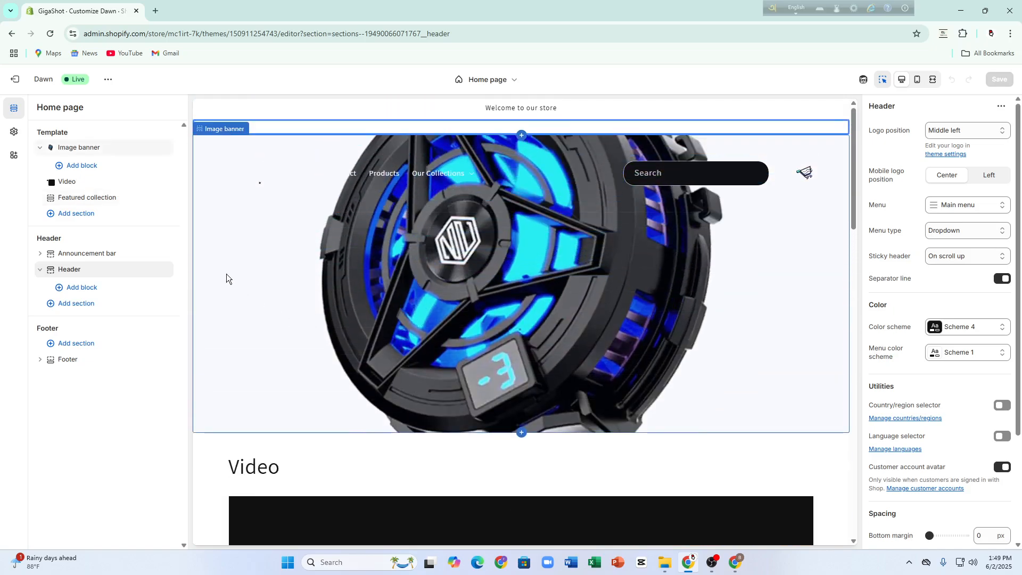
Step: Open the theme's logo settings, bring up the image library for replacing the logo, and close it again
left_click(11, 132)
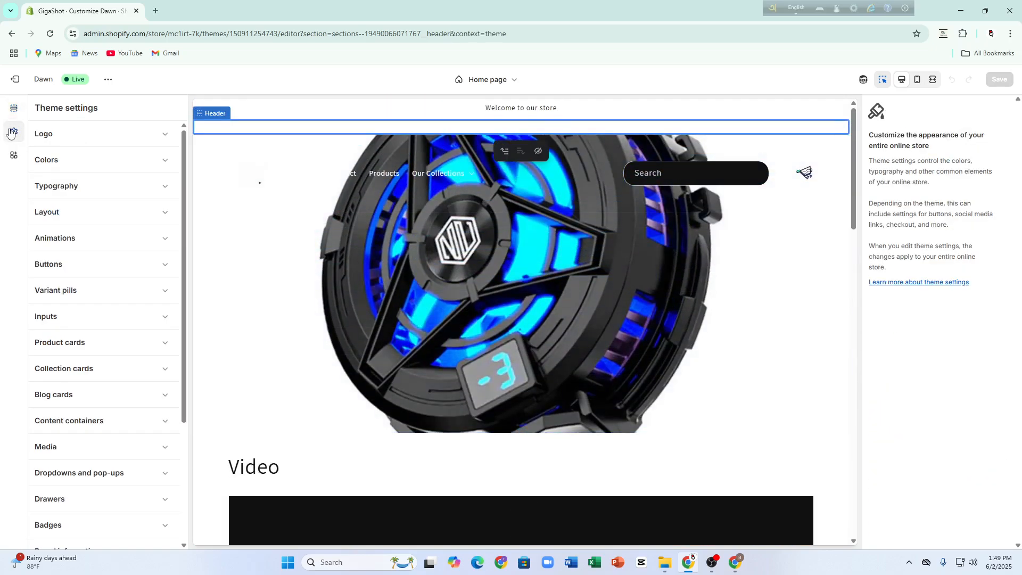
left_click(51, 140)
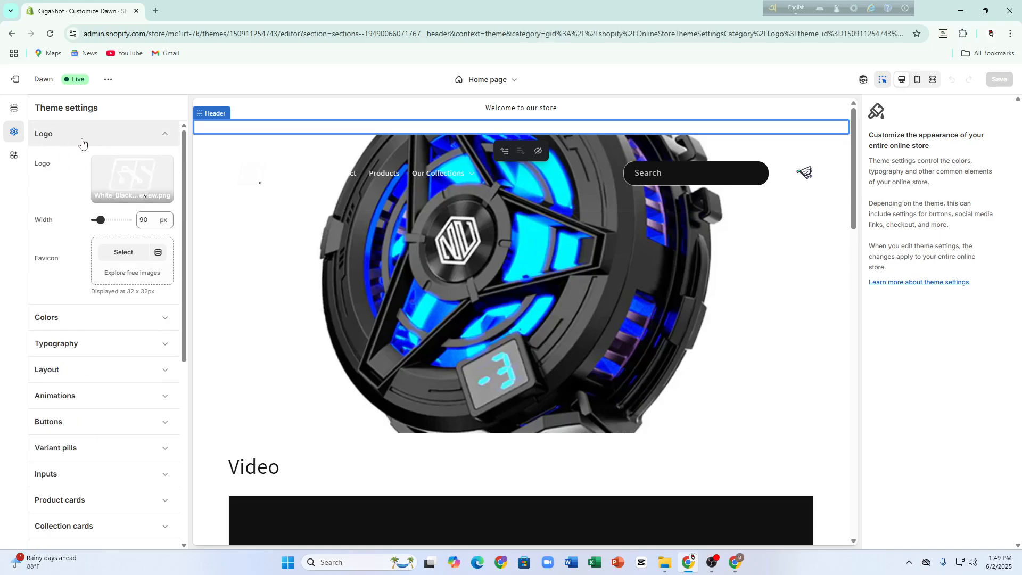
left_click(129, 184)
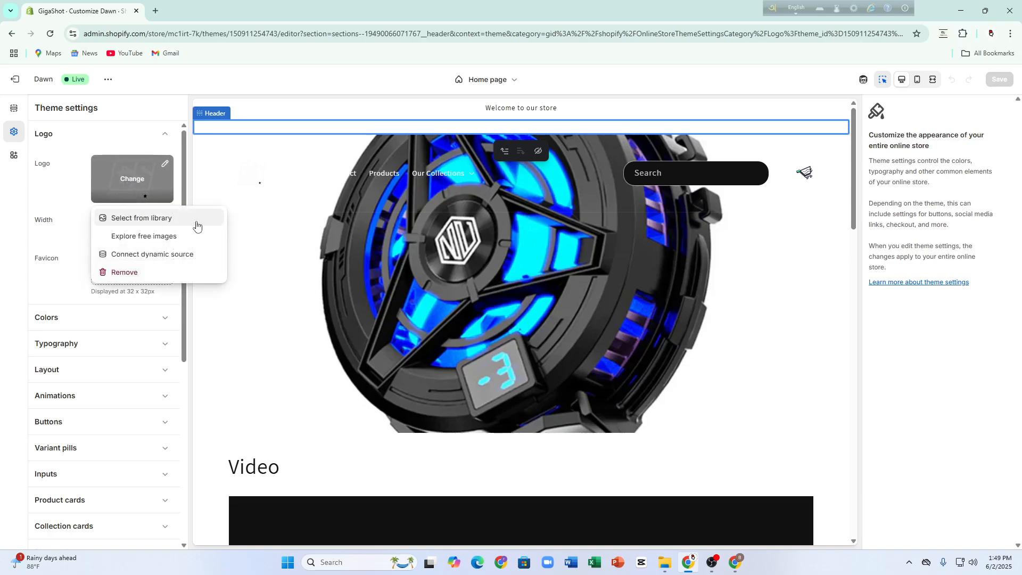
left_click(176, 219)
left_click(758, 125)
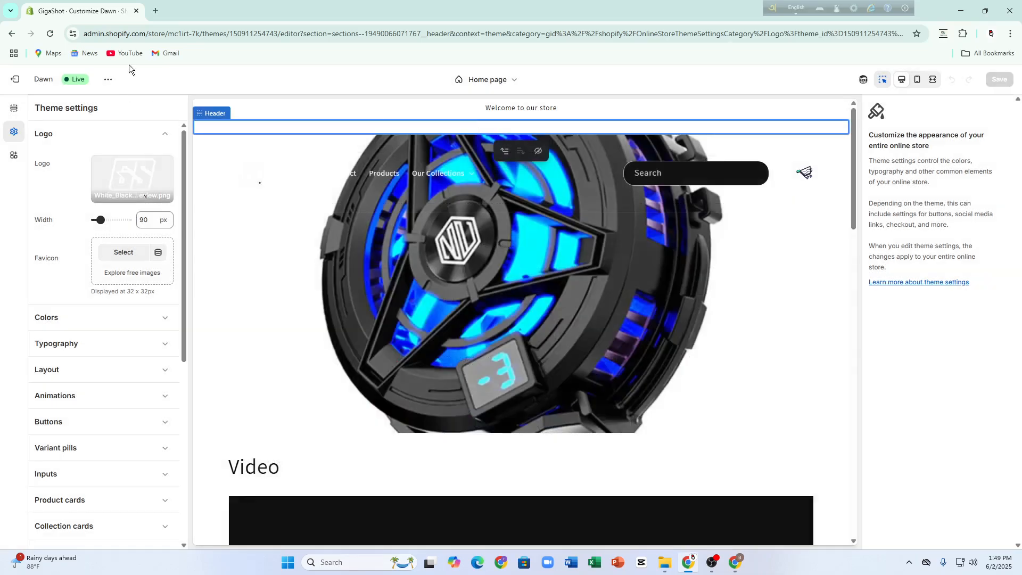
Step: Open Canva in a new browser tab
left_click(148, 9)
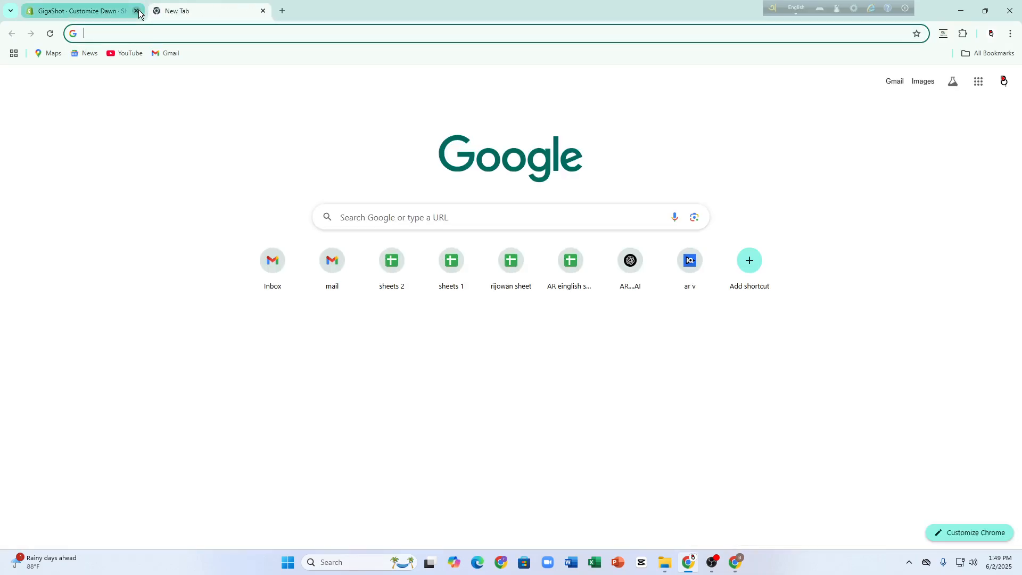
type("can")
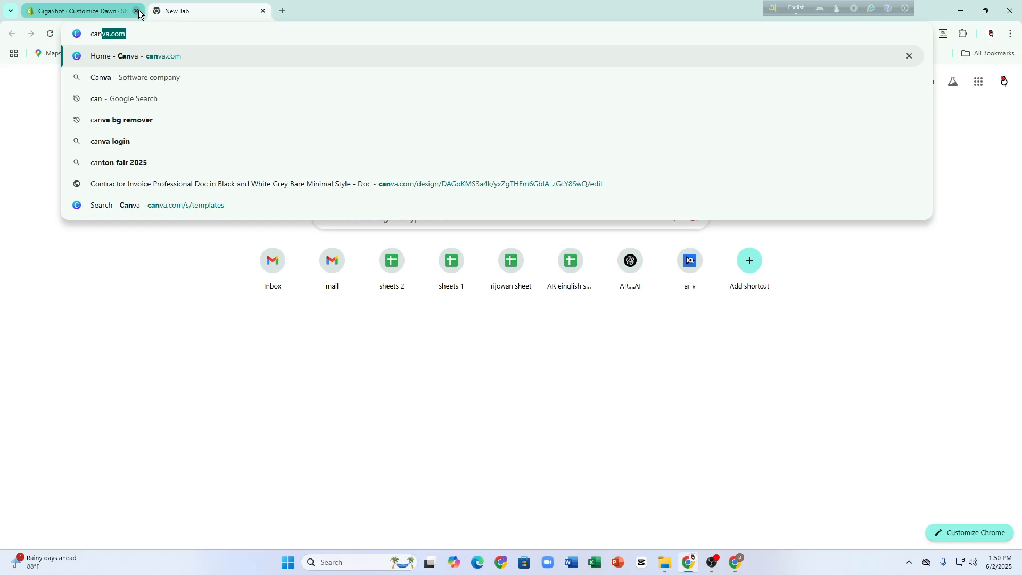
type("va")
key("Return")
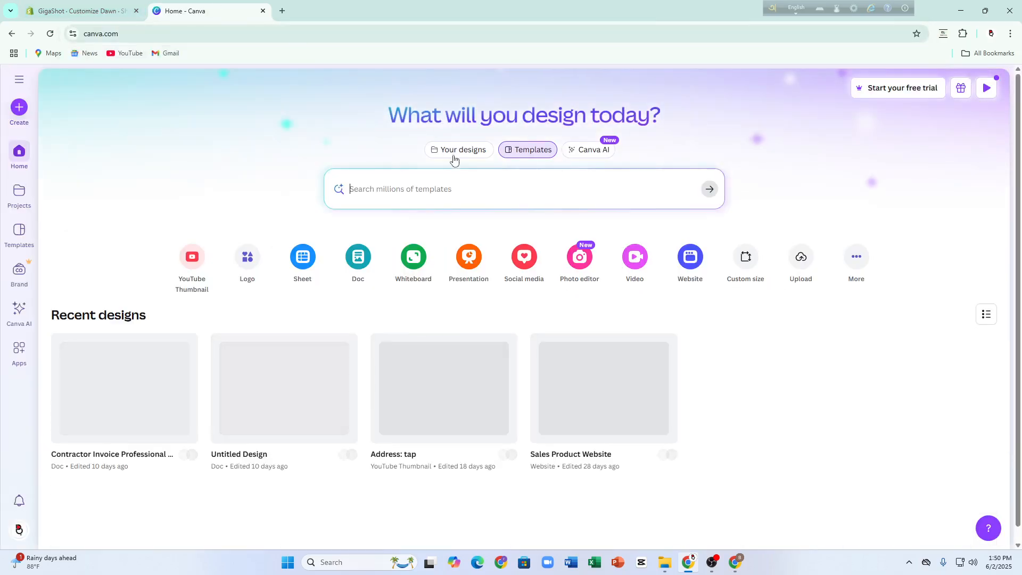
Step: Search the Canva templates for "shopify store logo"
type("shop")
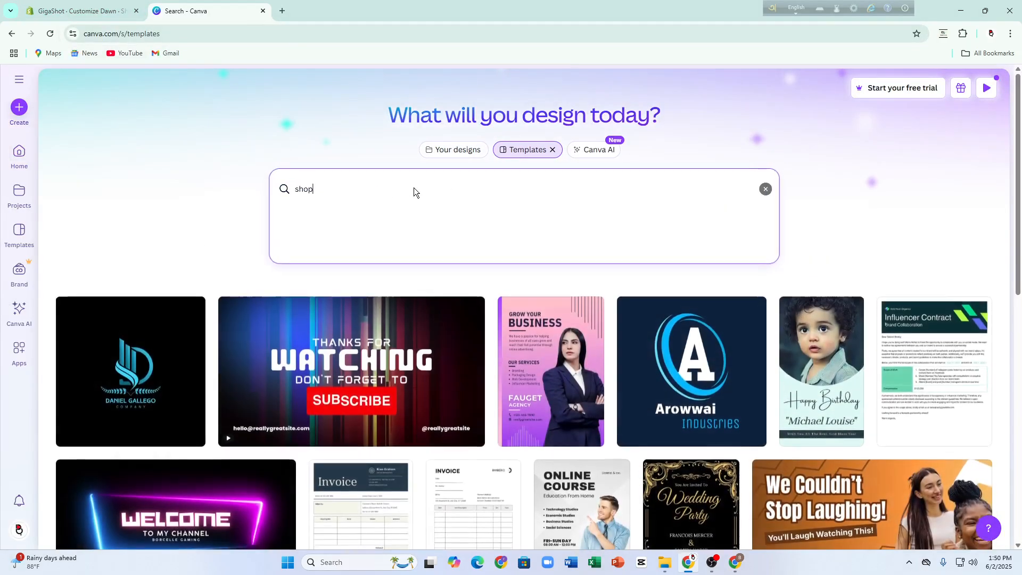
type("ify store")
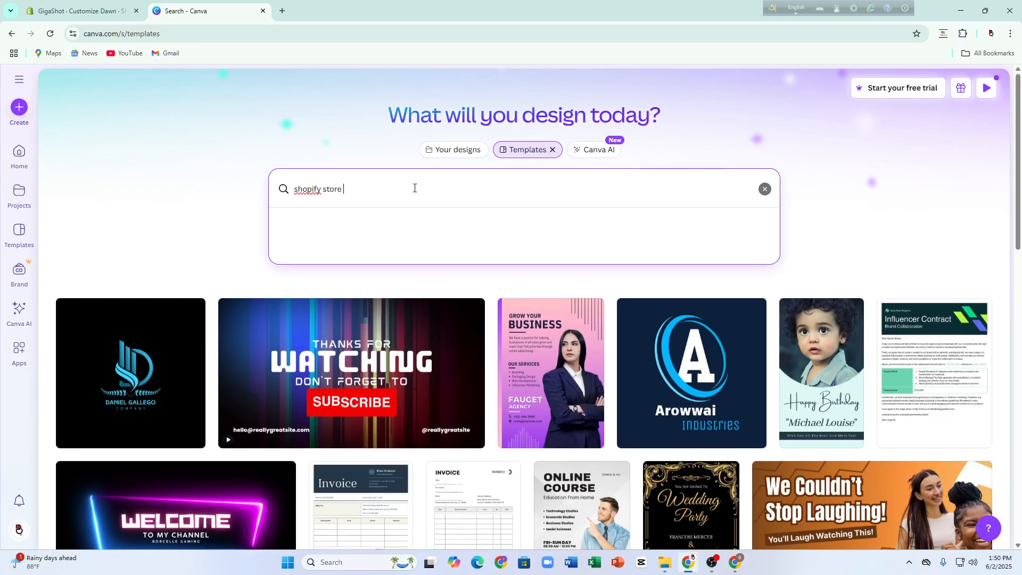
type(" logo")
key("Return")
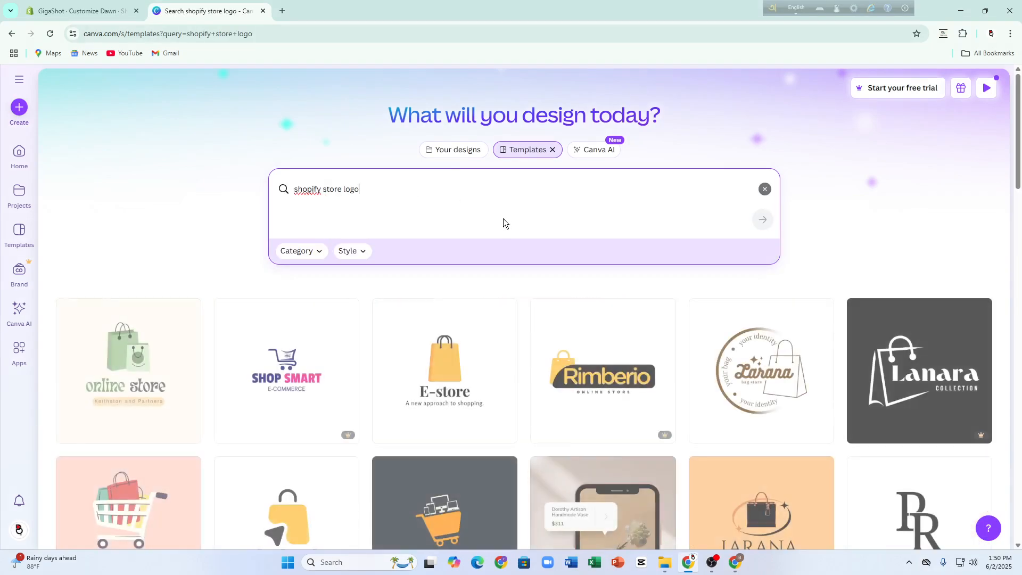
Step: Browse the logo templates and open the "Yellow E-commerce Shop Bag Store Logo" template for customization
scroll(392, 365, "down", 5)
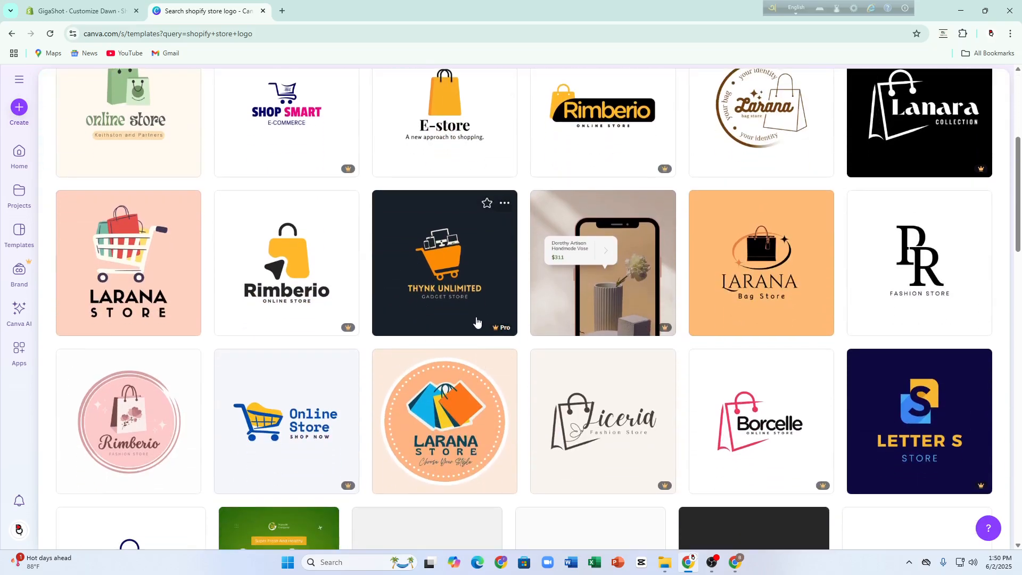
scroll(477, 323, "up", 3)
left_click(467, 298)
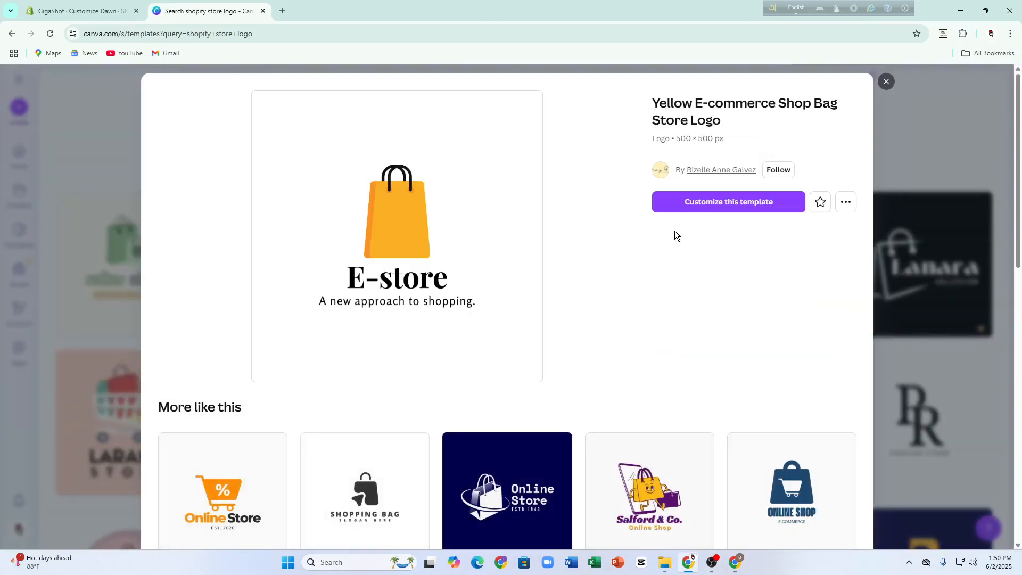
left_click(669, 202)
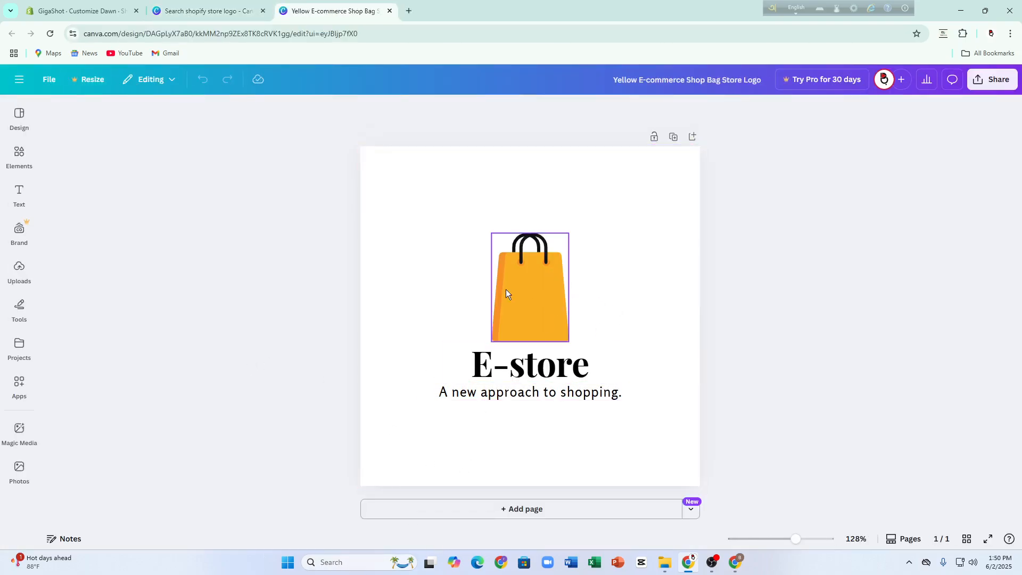
Step: Search the design elements for "gradient background"
left_click(506, 289)
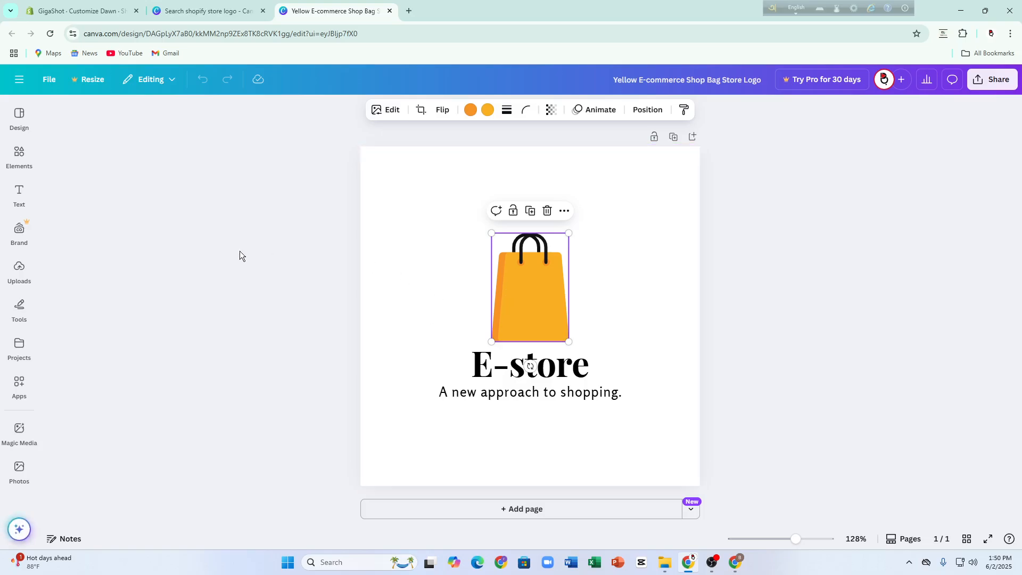
left_click(19, 156)
left_click(73, 116)
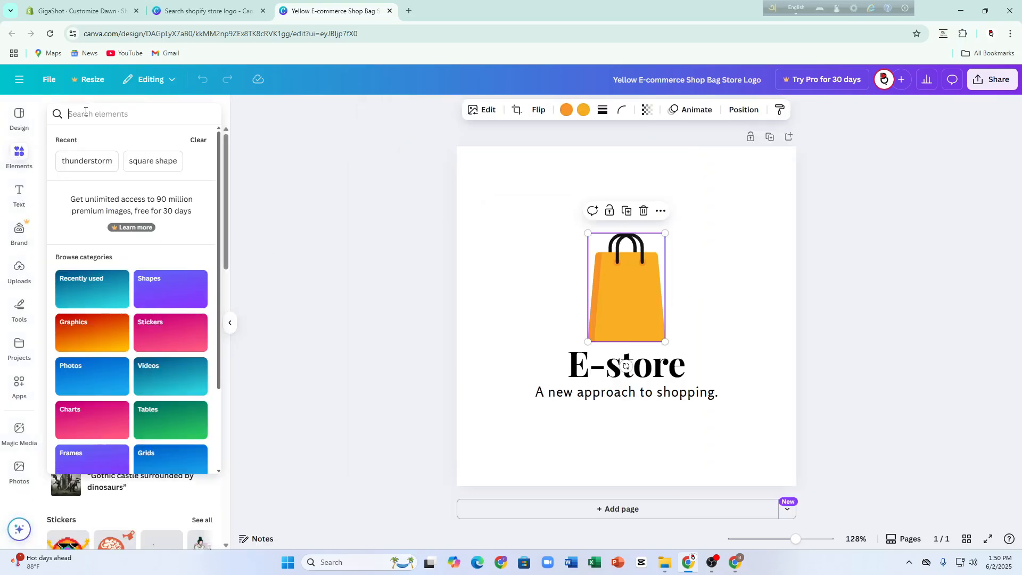
type("gra")
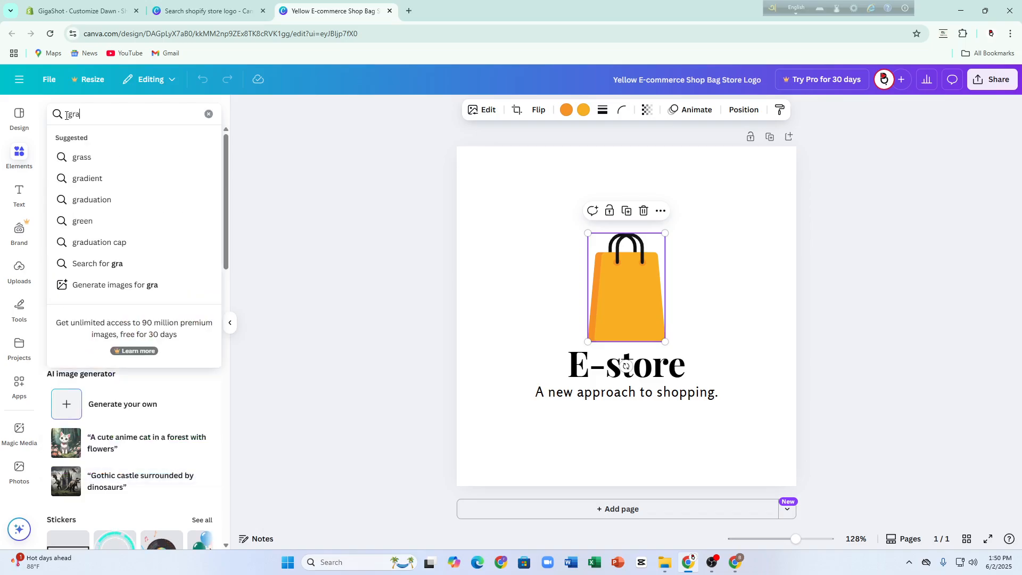
type("dient ba")
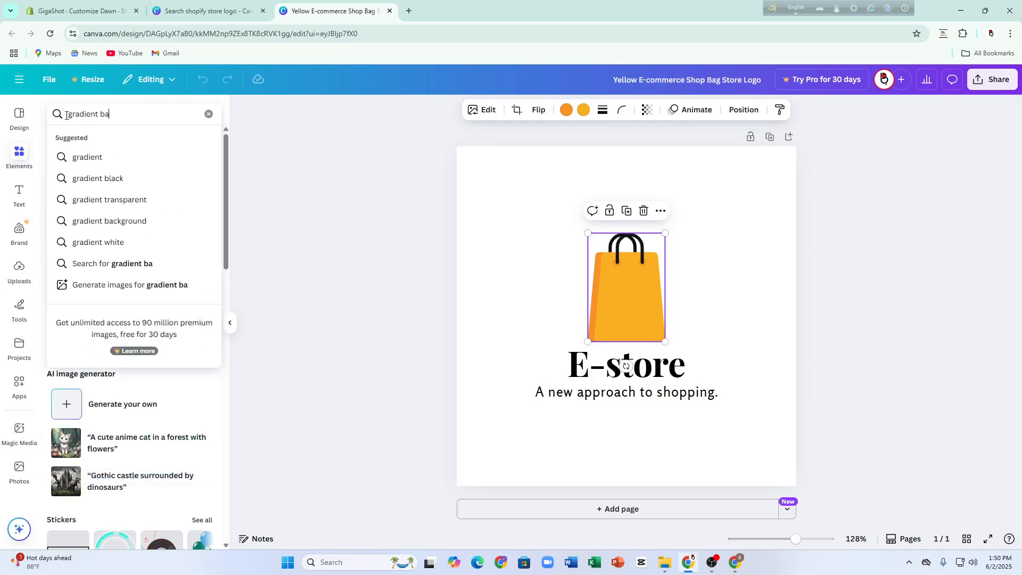
type("ckground")
key("Return")
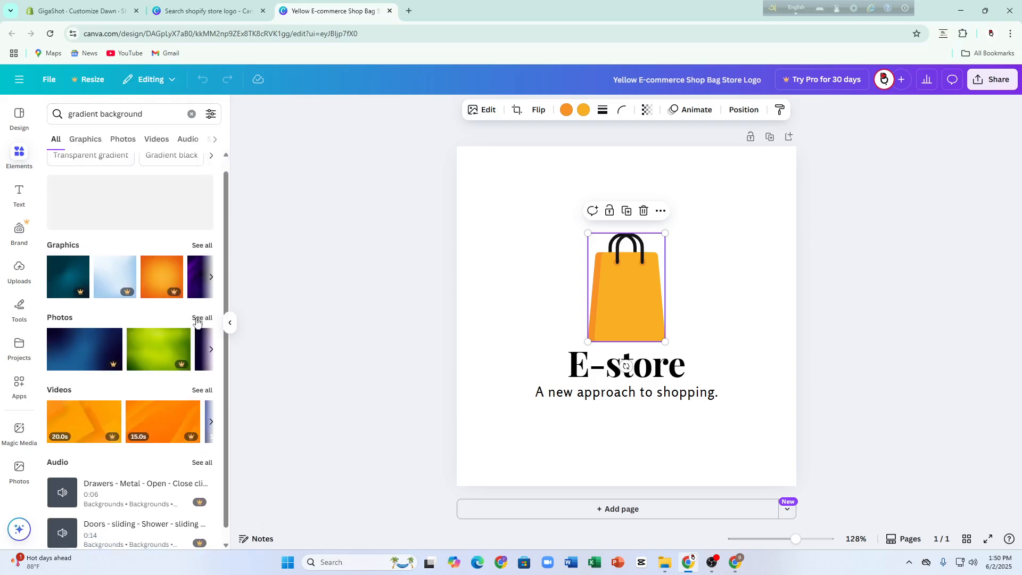
Step: Add the dark green gradient photo to the logo design and enlarge it from the page's upper-left corner to cover the whole page
left_click(117, 140)
scroll(133, 400, "down", 2)
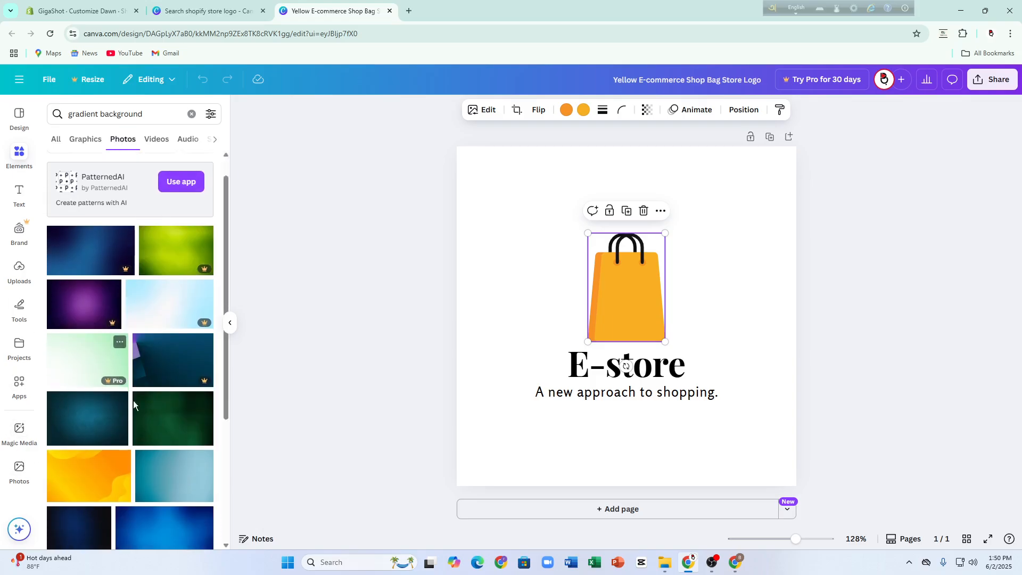
scroll(133, 426, "down", 3)
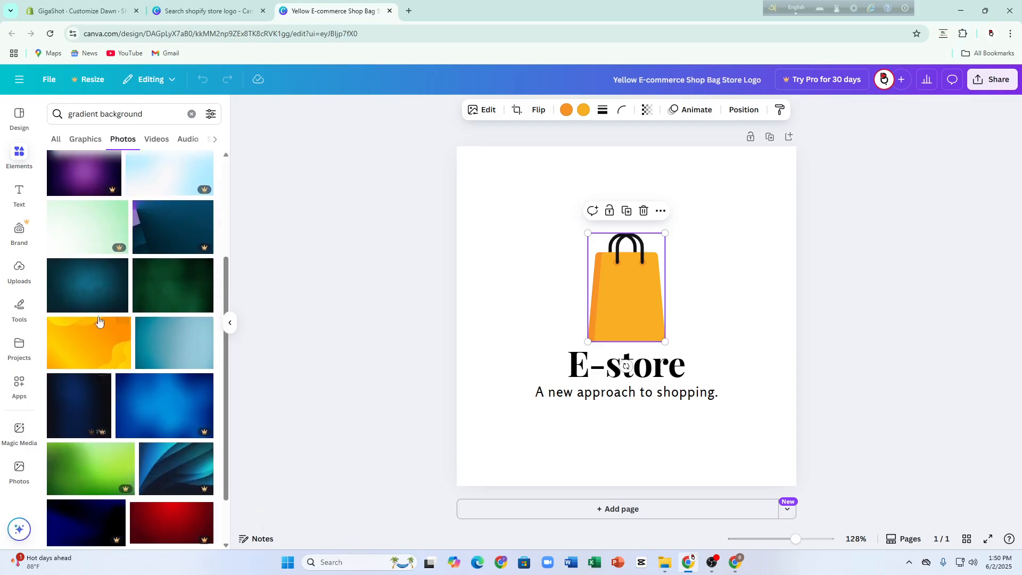
left_click(171, 279)
left_click_drag(496, 262, 499, 201)
left_click_drag(729, 327, 885, 433)
left_click_drag(672, 433, 672, 507)
Step: Send the green gradient photo to the back, behind the bag and the text
right_click(643, 261)
mouse_move(691, 323)
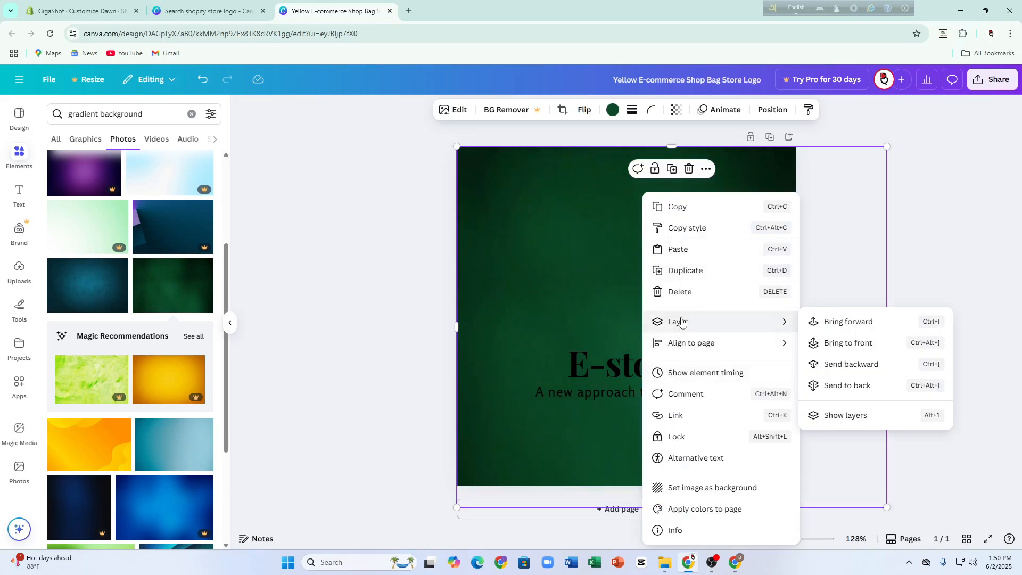
left_click(858, 385)
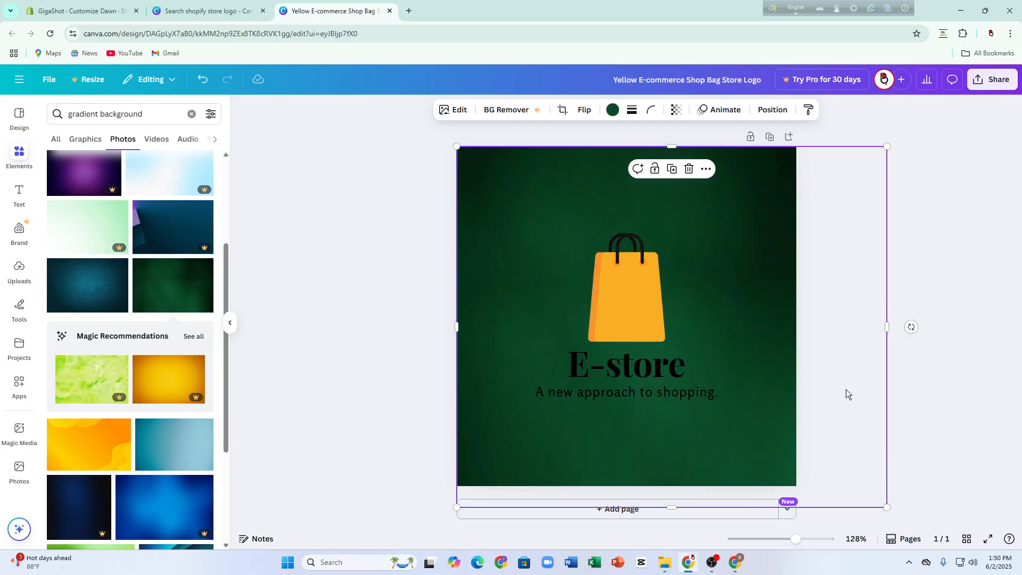
Step: Replace the orange shopping bag with the green photo of a white circle, found by searching the elements for "round logo"
left_click(624, 288)
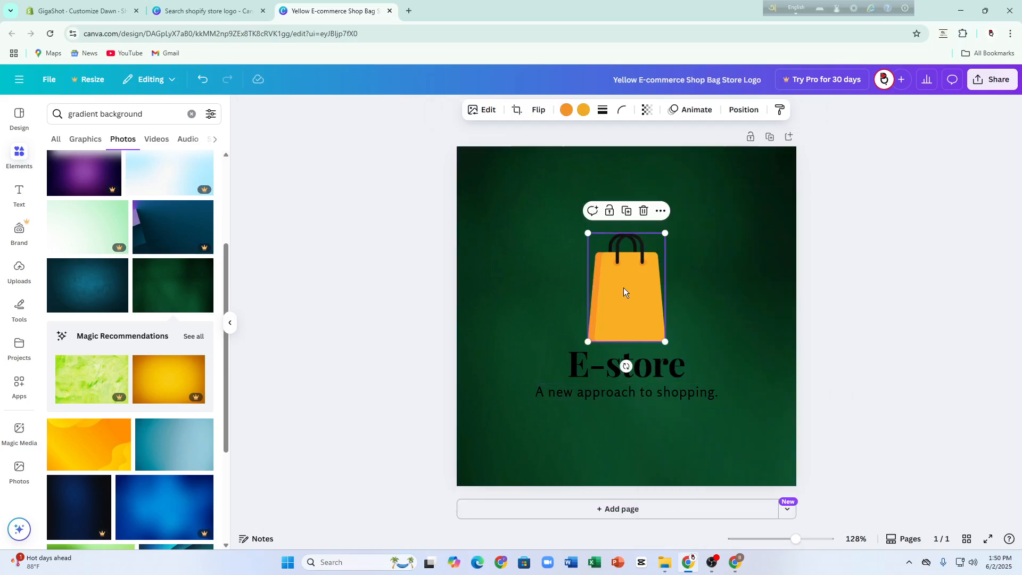
left_click(649, 217)
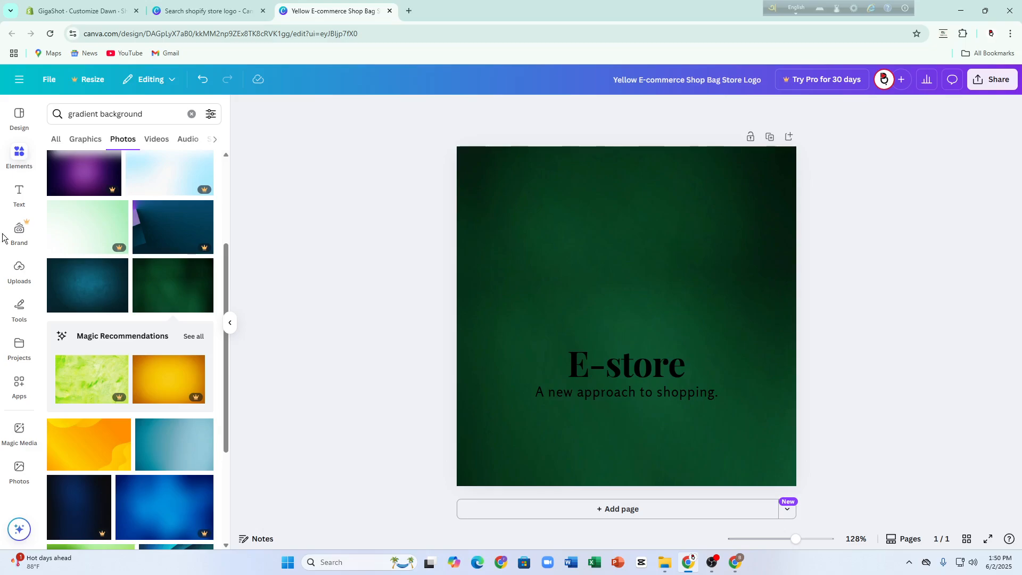
left_click(161, 114)
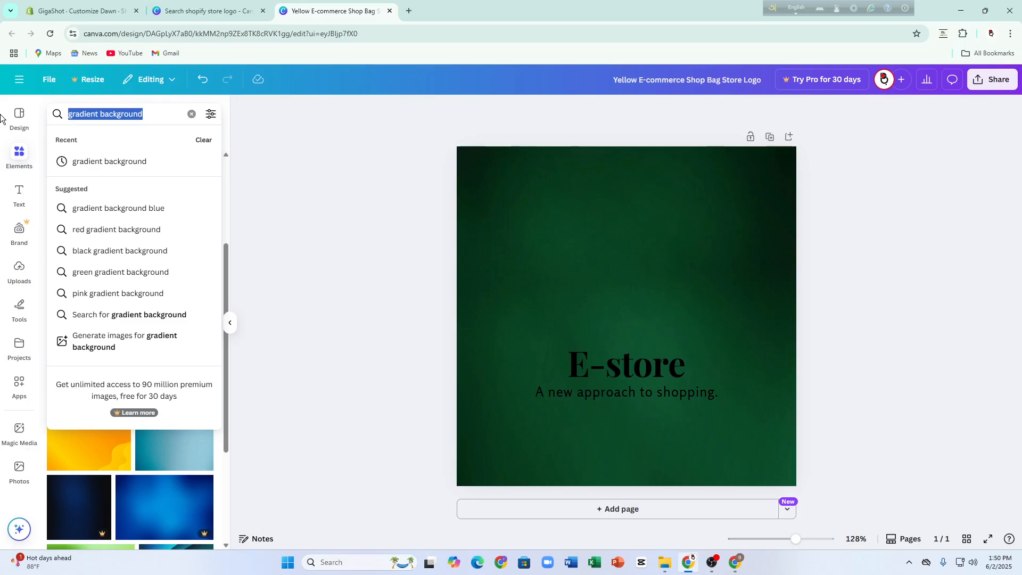
type("round logo")
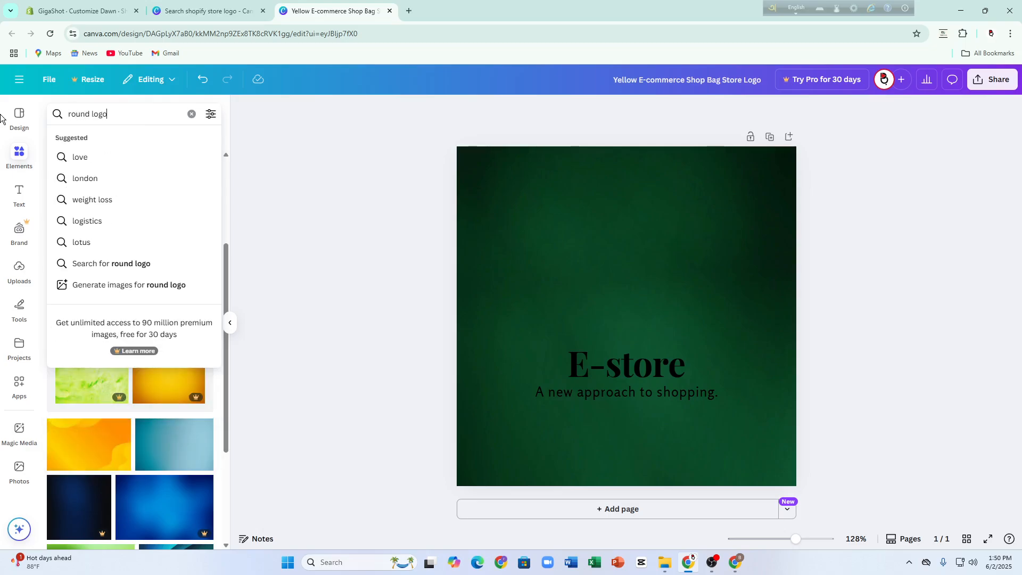
key("Return")
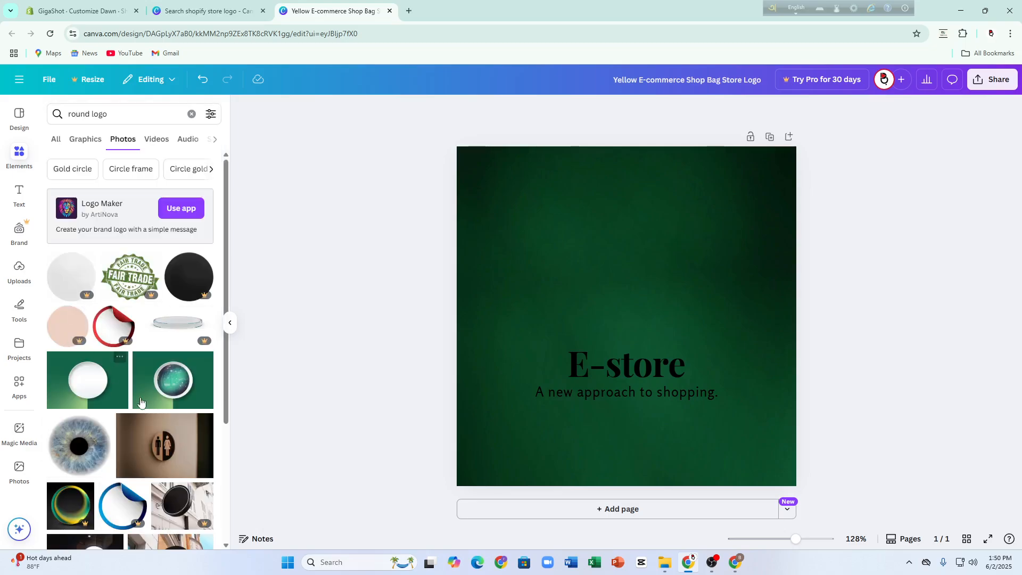
left_click(86, 396)
left_click_drag(609, 347, 619, 318)
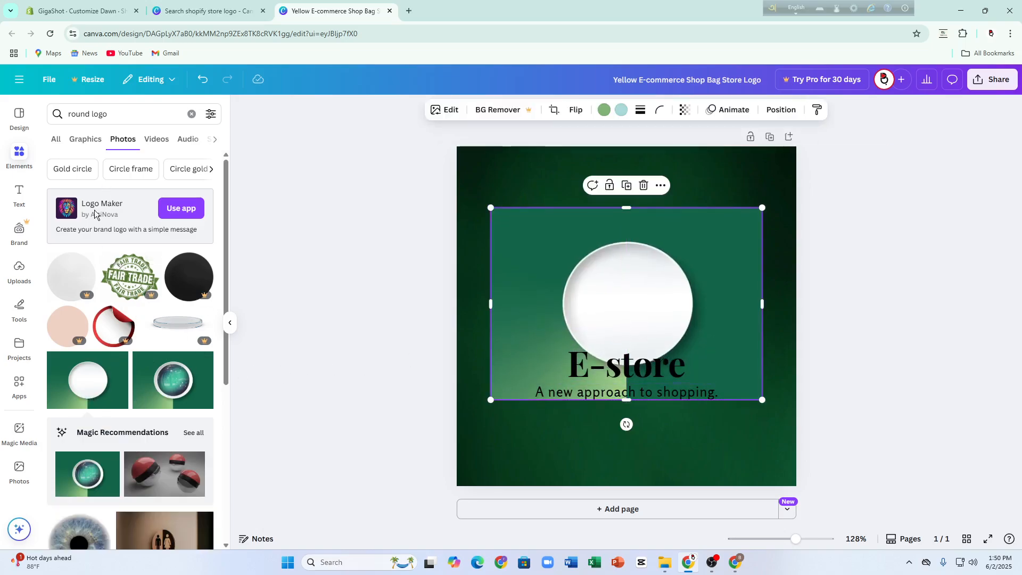
Step: Search the design elements for "round frame"
scroll(109, 347, "down", 1)
left_click_drag(119, 116, 97, 114)
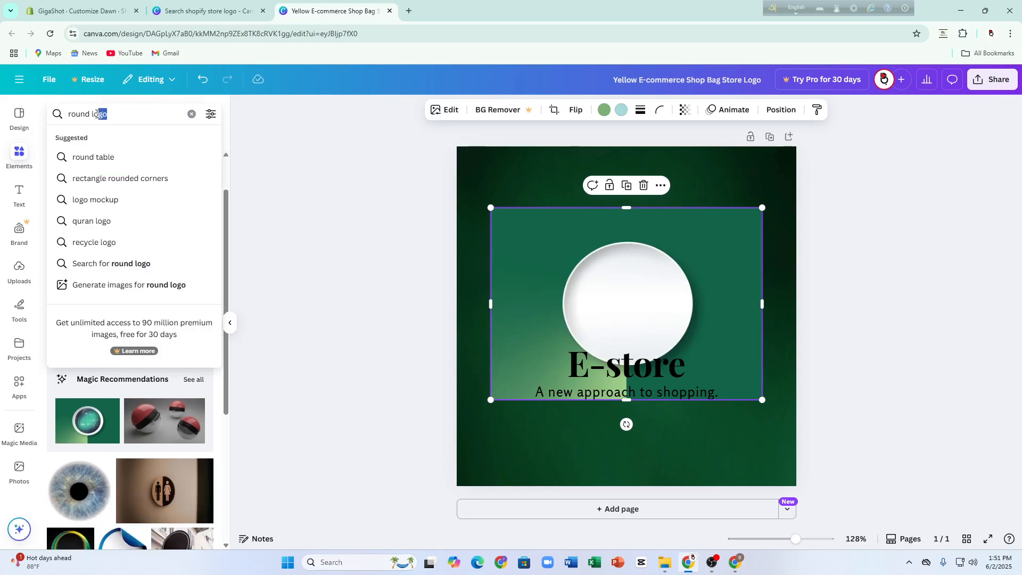
type("frame")
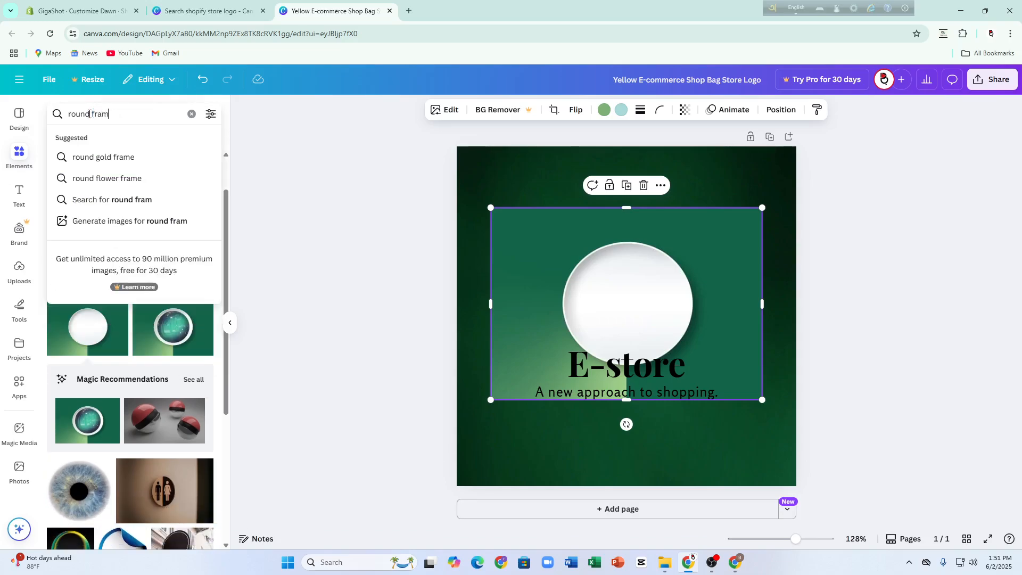
key("Return")
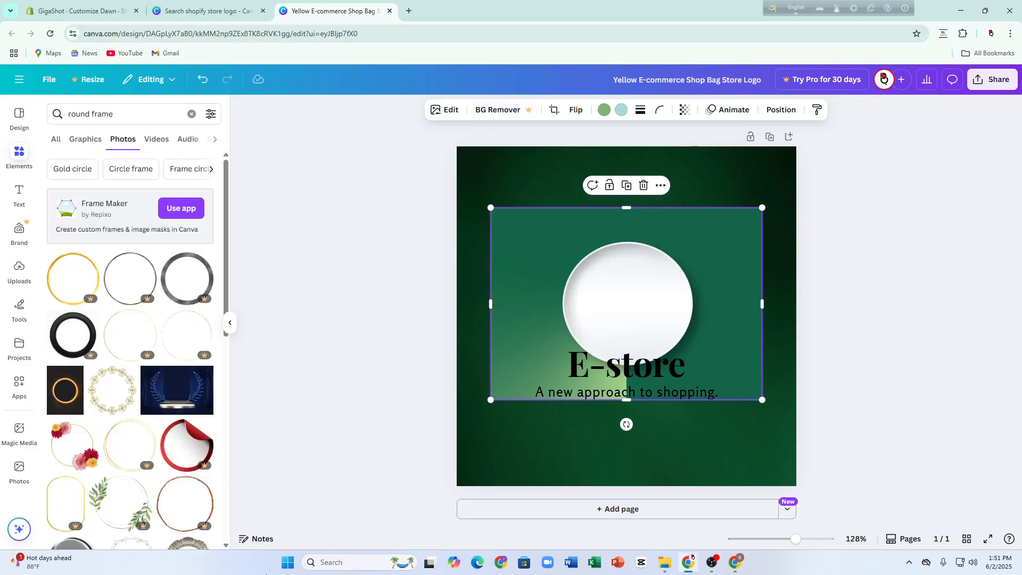
Step: Try the glowing orange ring photo over the white circle at a smaller size, and delete it from the design
scroll(103, 341, "down", 1)
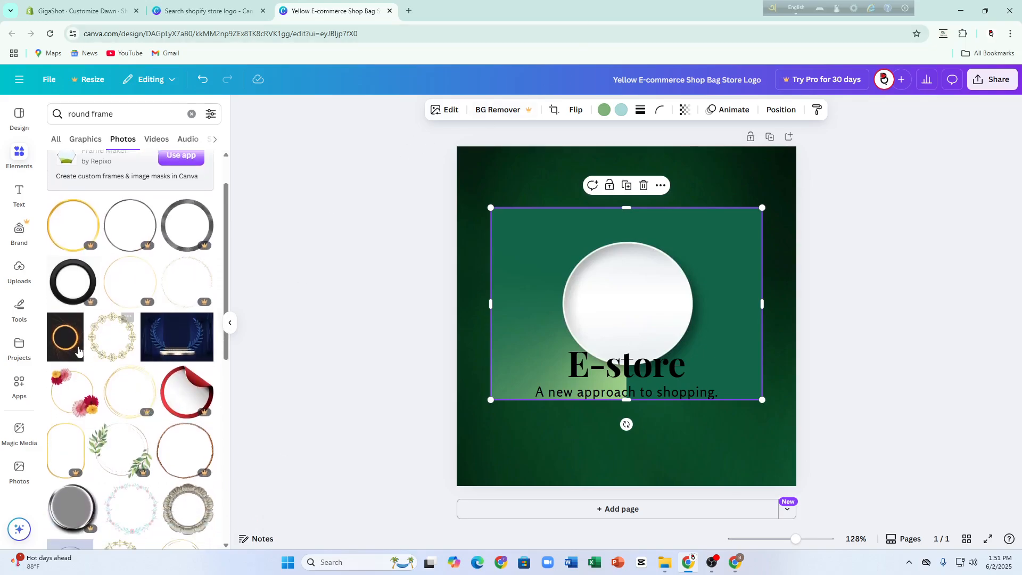
left_click(71, 349)
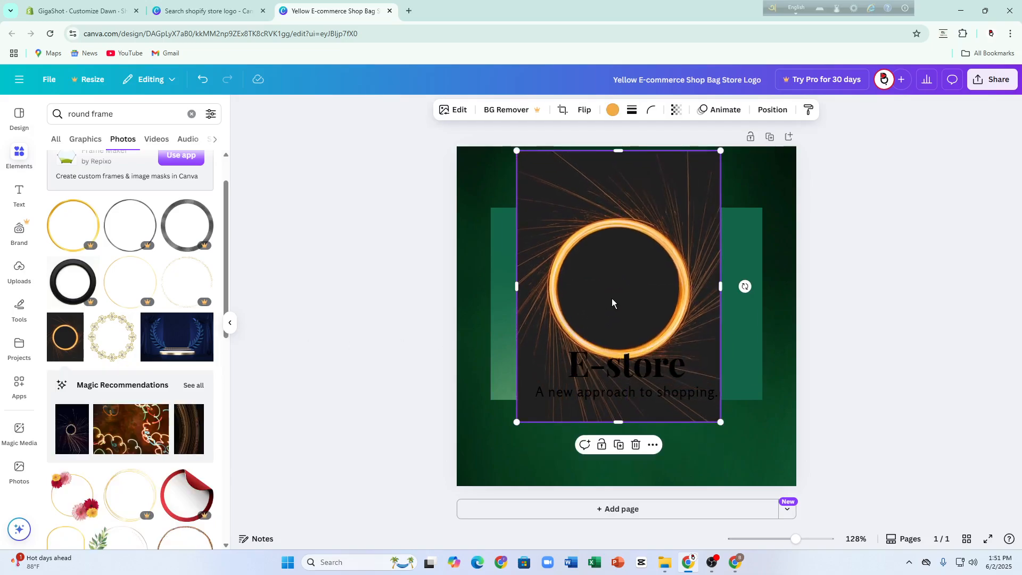
left_click_drag(612, 296, 616, 376)
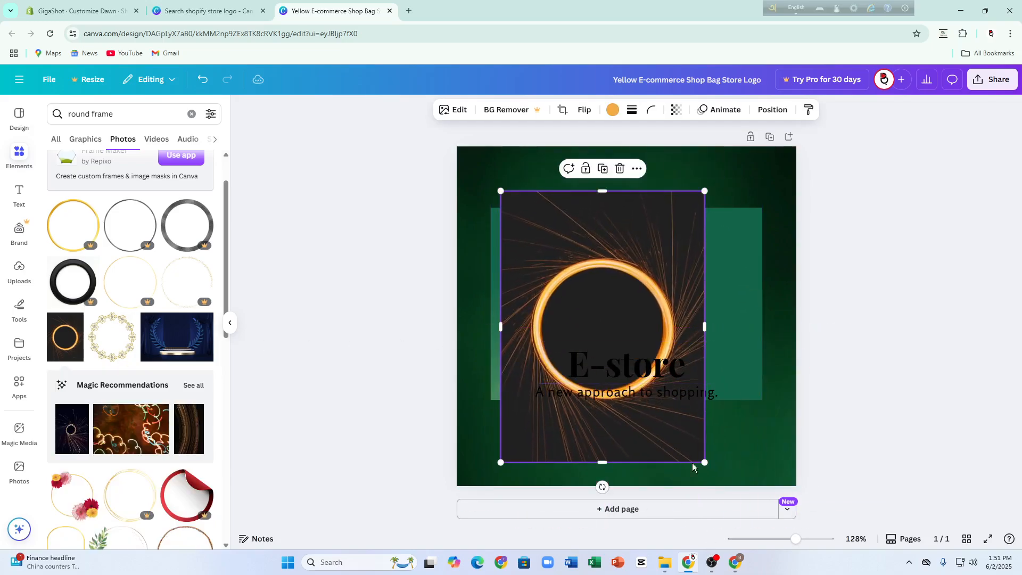
left_click_drag(705, 463, 608, 334)
left_click_drag(524, 262, 584, 303)
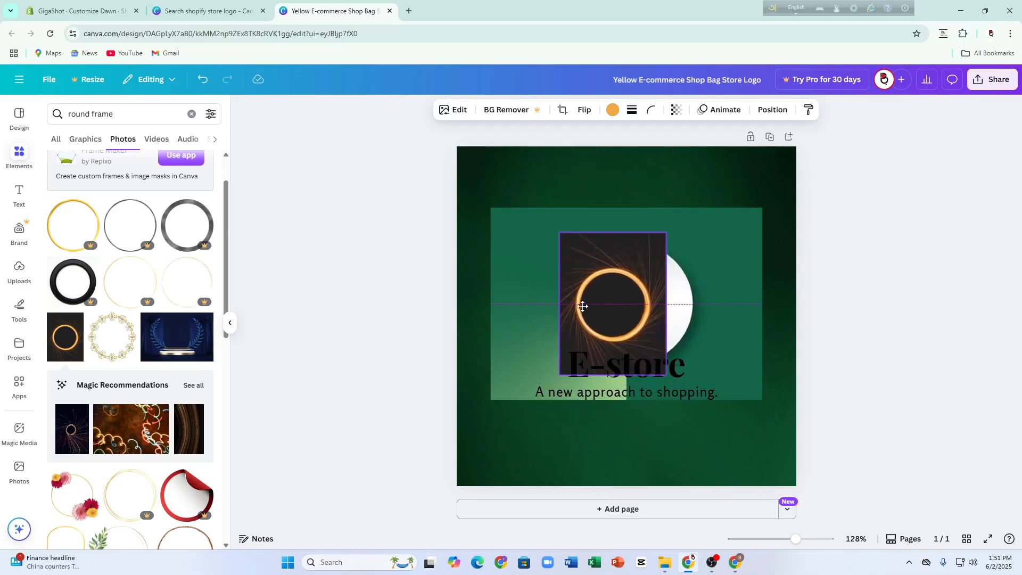
left_click(631, 211)
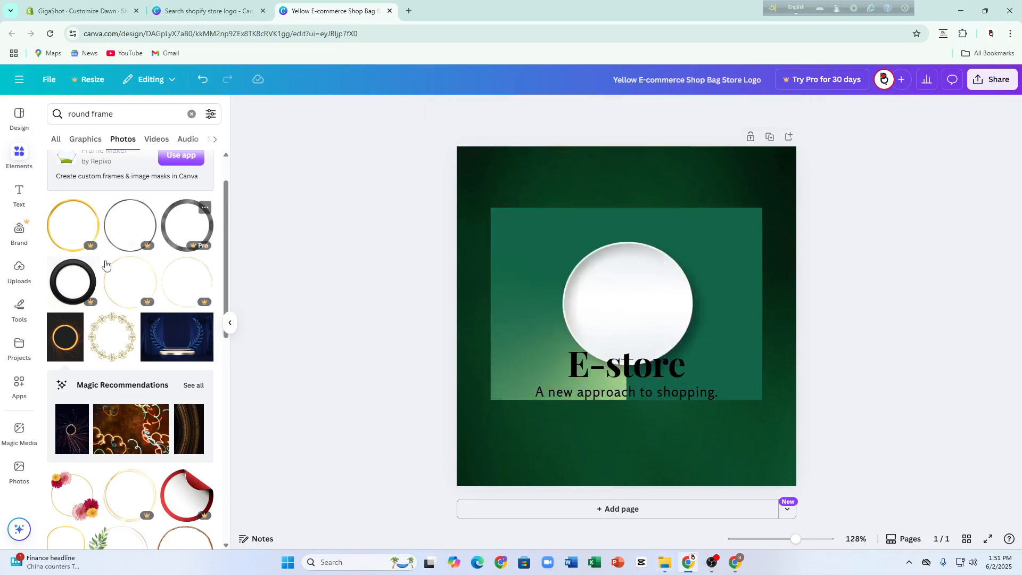
Step: Add the plain round frame from all element types, shrink it and centre it horizontally over the white circle
scroll(100, 184, "up", 2)
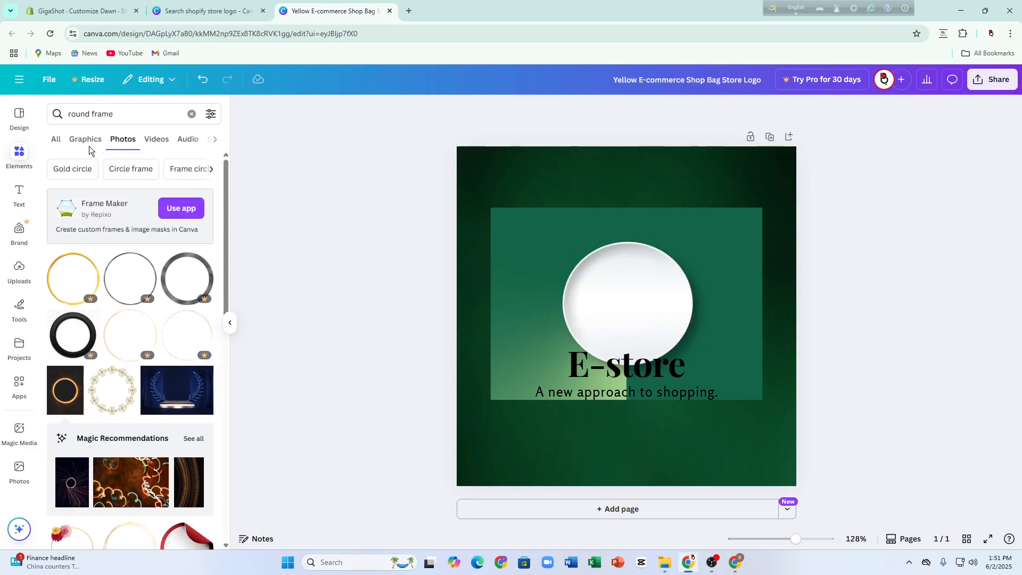
left_click(56, 139)
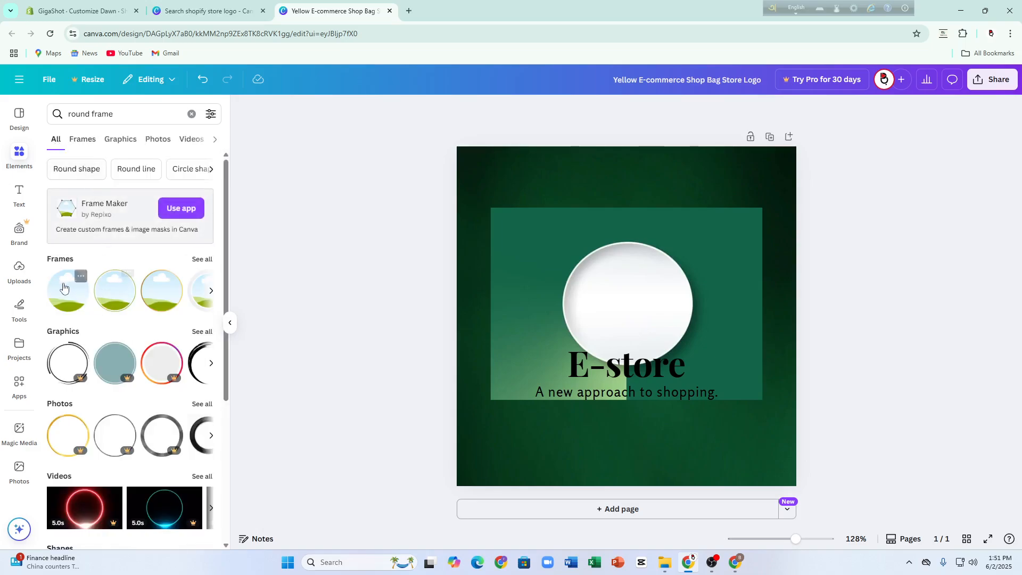
left_click(64, 287)
left_click_drag(580, 296, 597, 305)
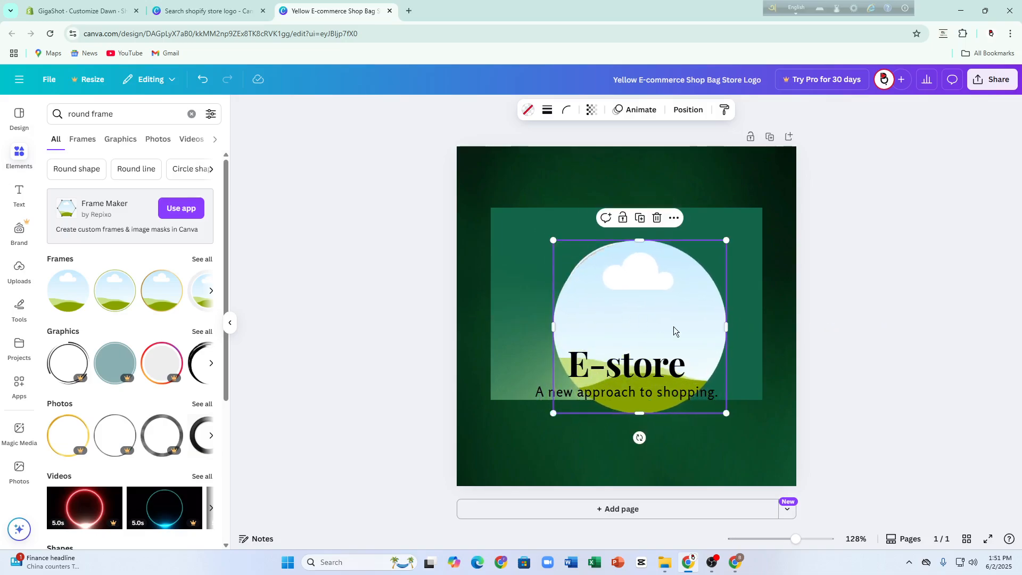
left_click_drag(723, 412, 698, 375)
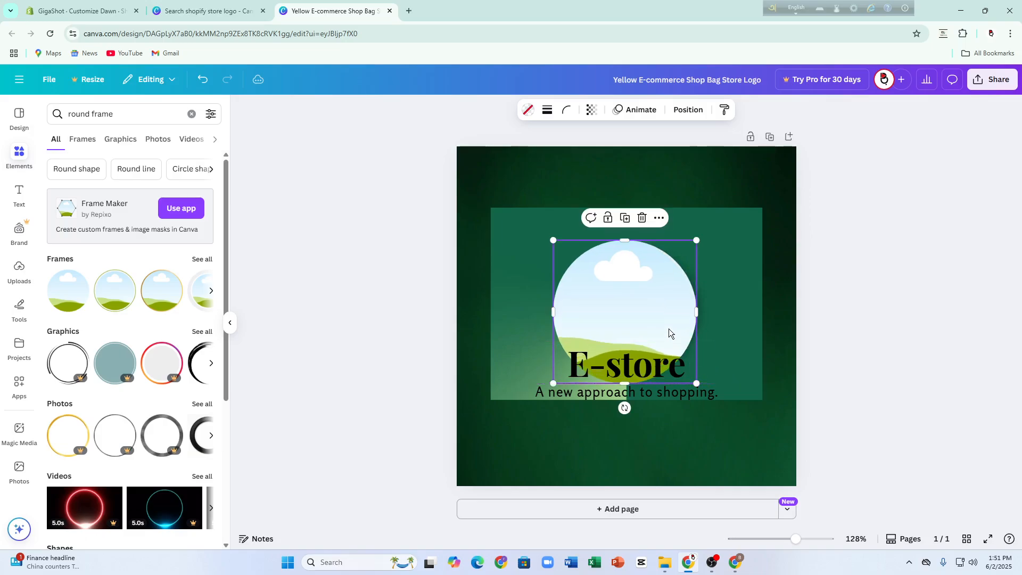
left_click_drag(669, 328, 675, 330)
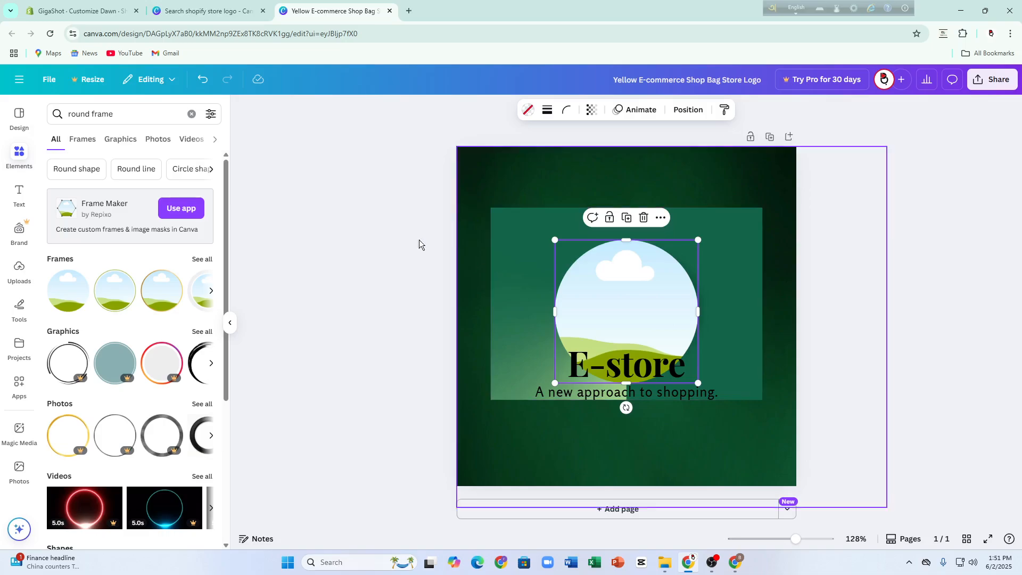
Step: Upload the image "mobilecooler-09" from the Pictures folder
left_click(18, 271)
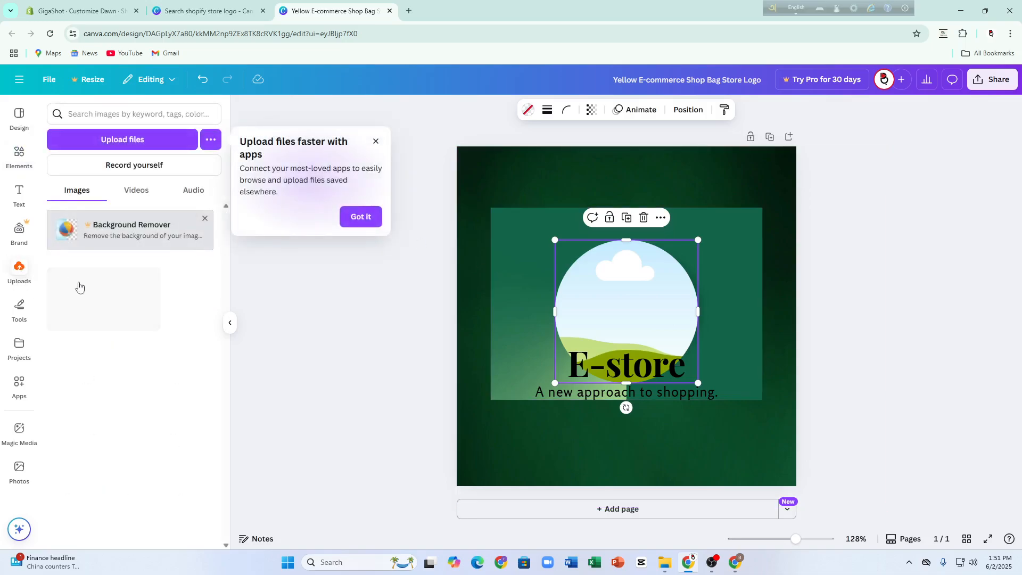
left_click(344, 221)
left_click(108, 140)
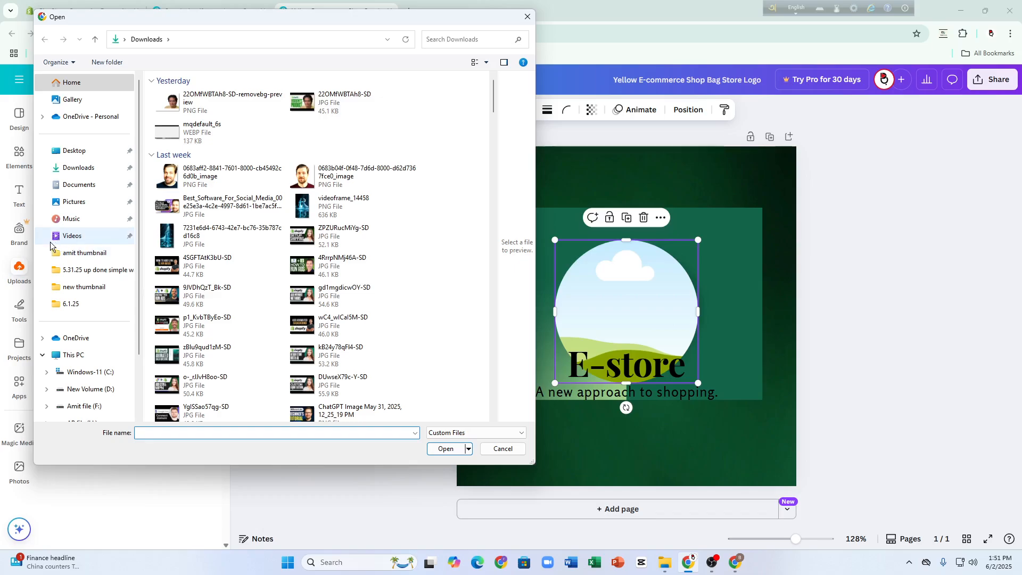
left_click(80, 202)
left_click(173, 202)
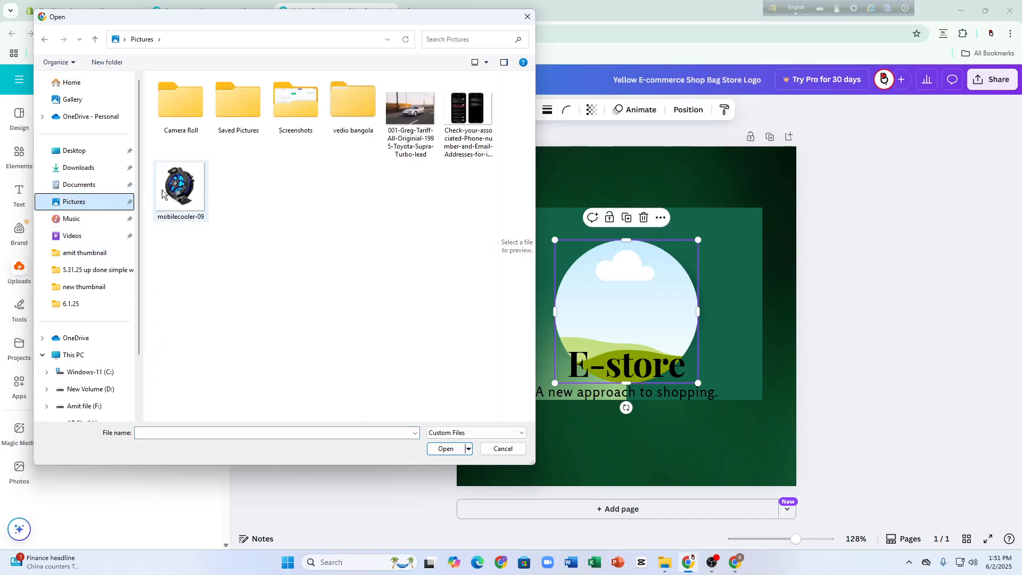
left_click(446, 449)
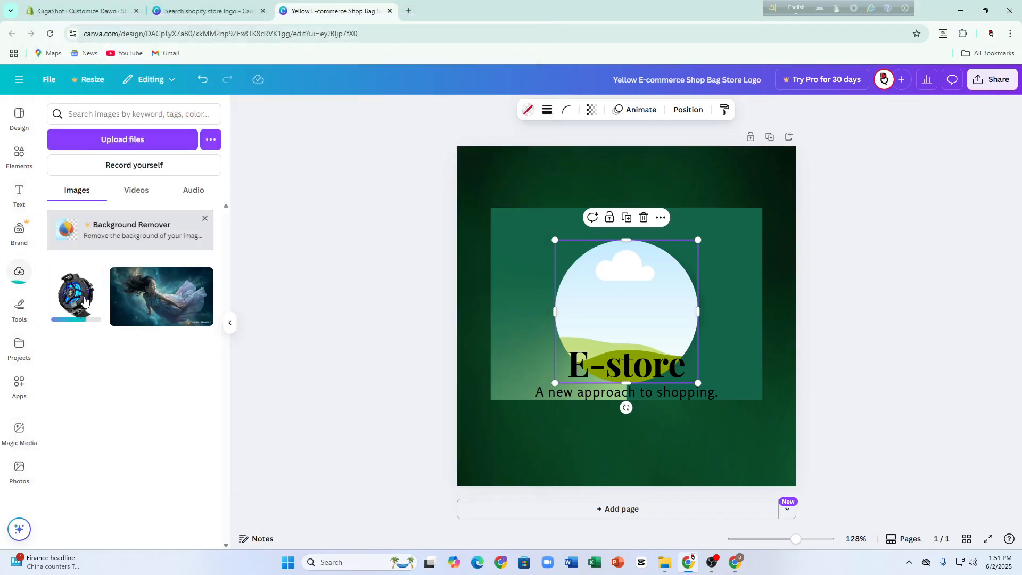
Step: Fill the round frame with the uploaded mobile cooler image and deselect it
left_click_drag(76, 299, 579, 295)
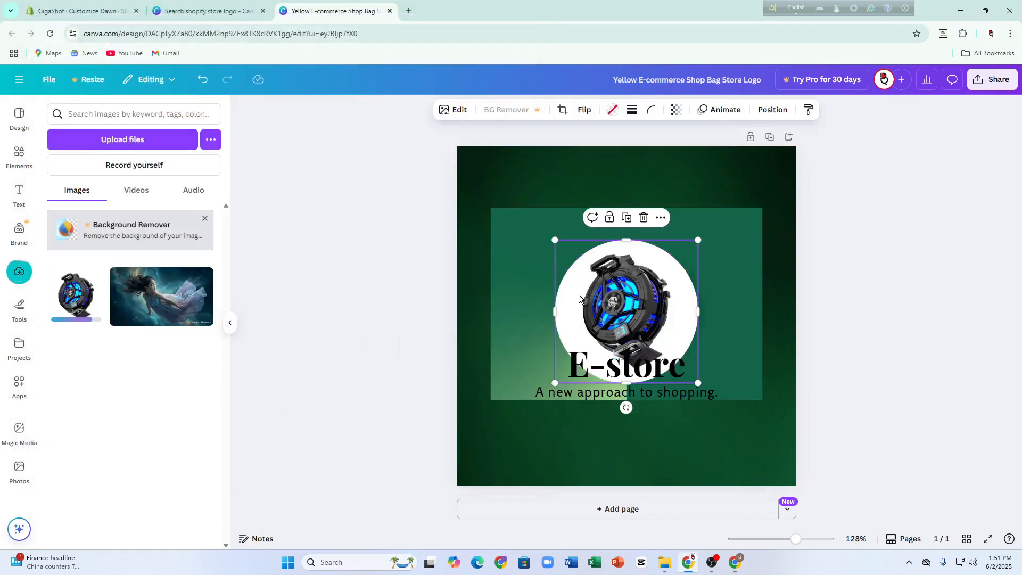
left_click(794, 287)
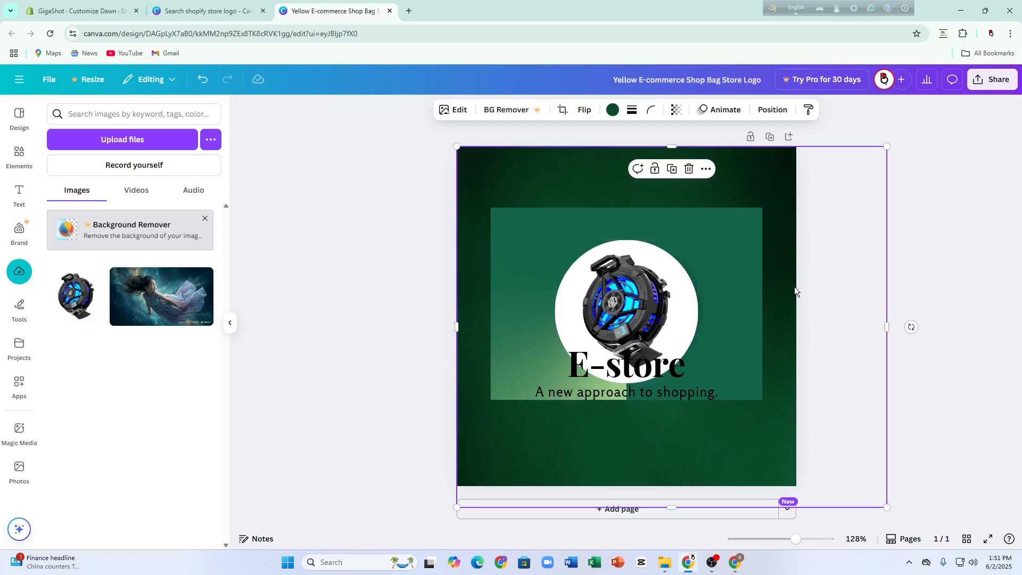
left_click(657, 392)
left_click(319, 393)
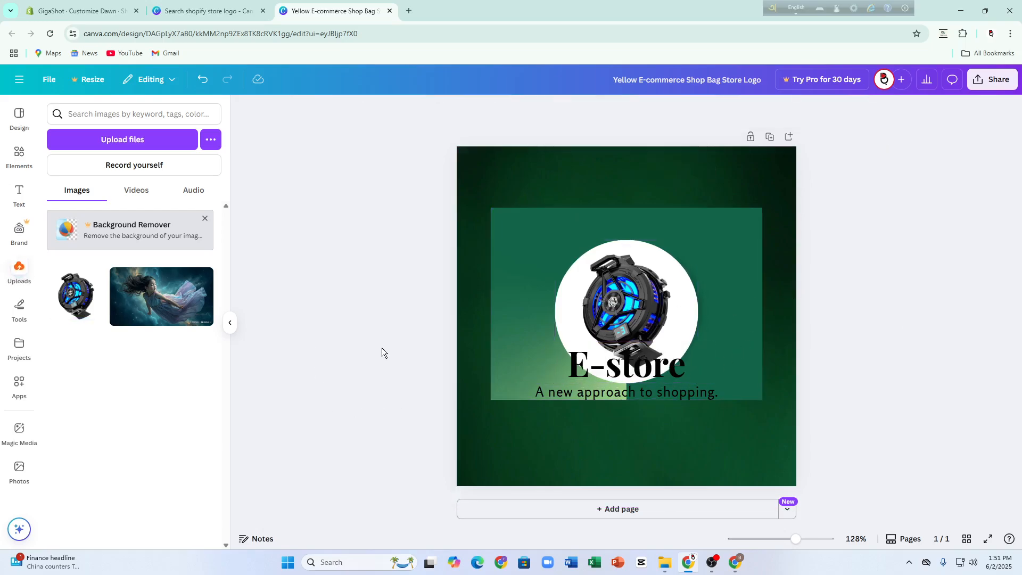
Step: Try the Pan and Fade animations on the round cooler photo, and remove the animation again
left_click(597, 306)
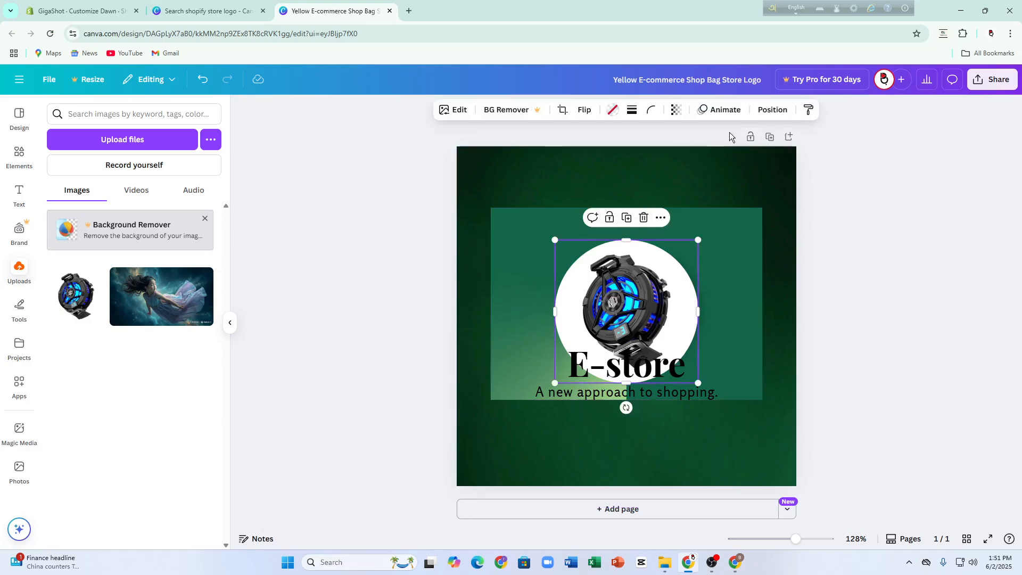
left_click(720, 109)
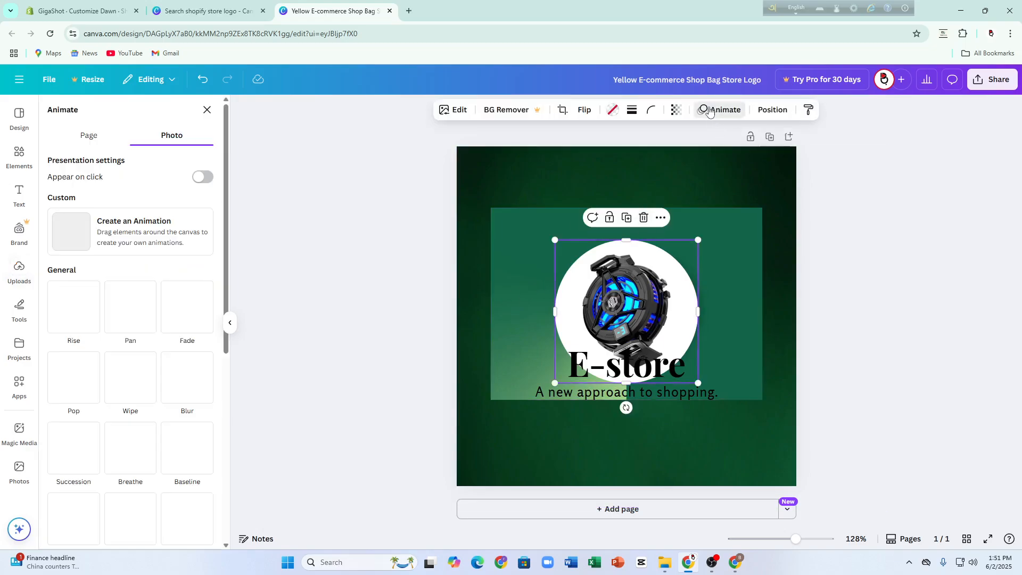
left_click(81, 292)
left_click(133, 314)
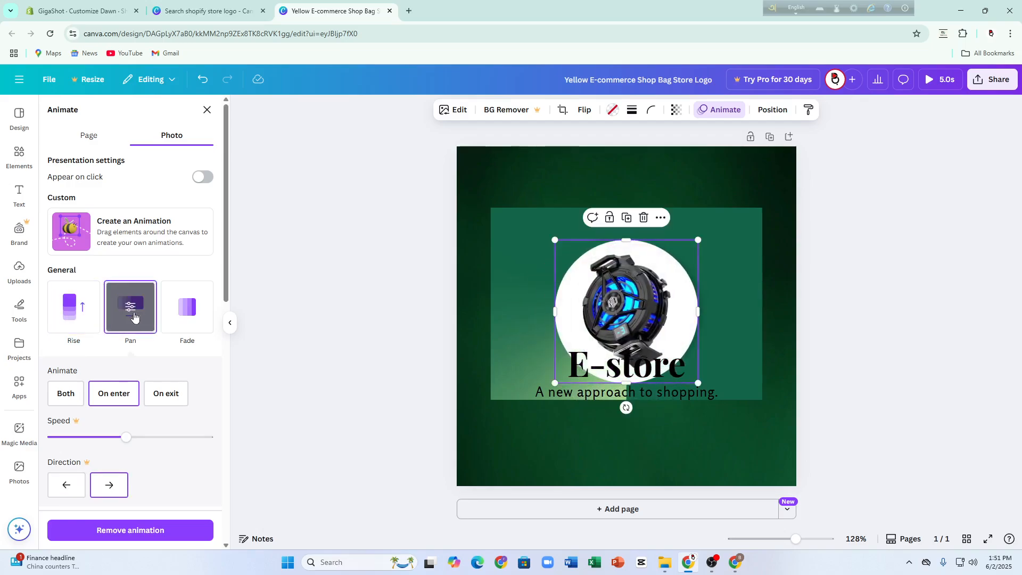
left_click(111, 435)
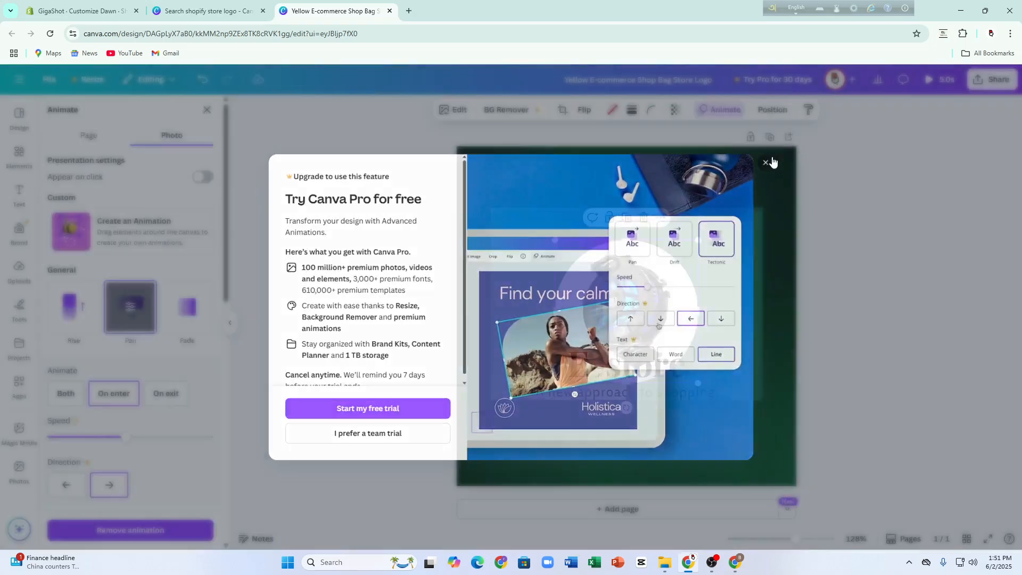
left_click(263, 452)
left_click(185, 324)
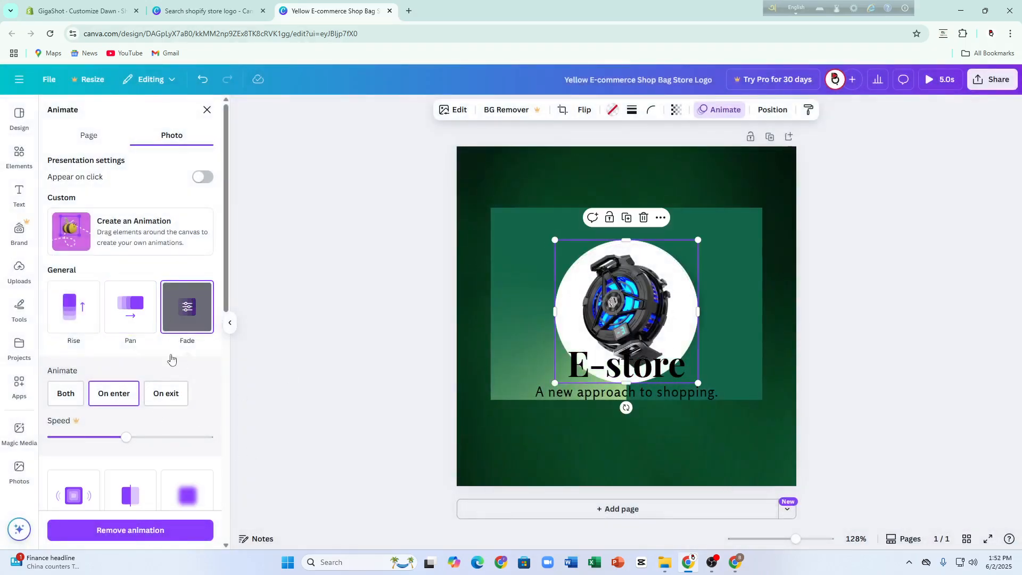
left_click(155, 535)
scroll(184, 456, "down", 3)
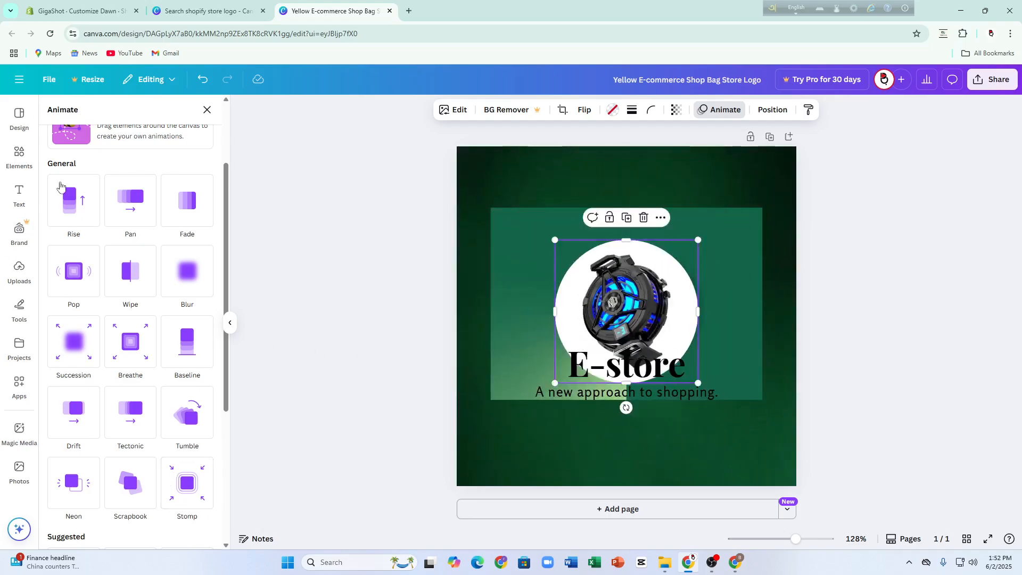
left_click(207, 109)
Step: Download the logo design as a PNG at size 1 (500 × 500 px)
left_click(995, 81)
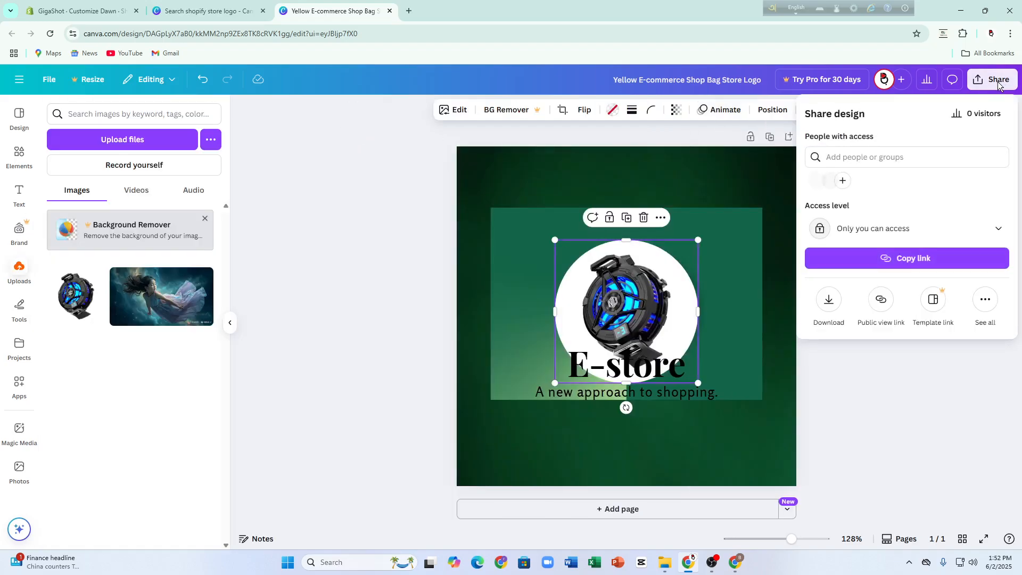
left_click(829, 308)
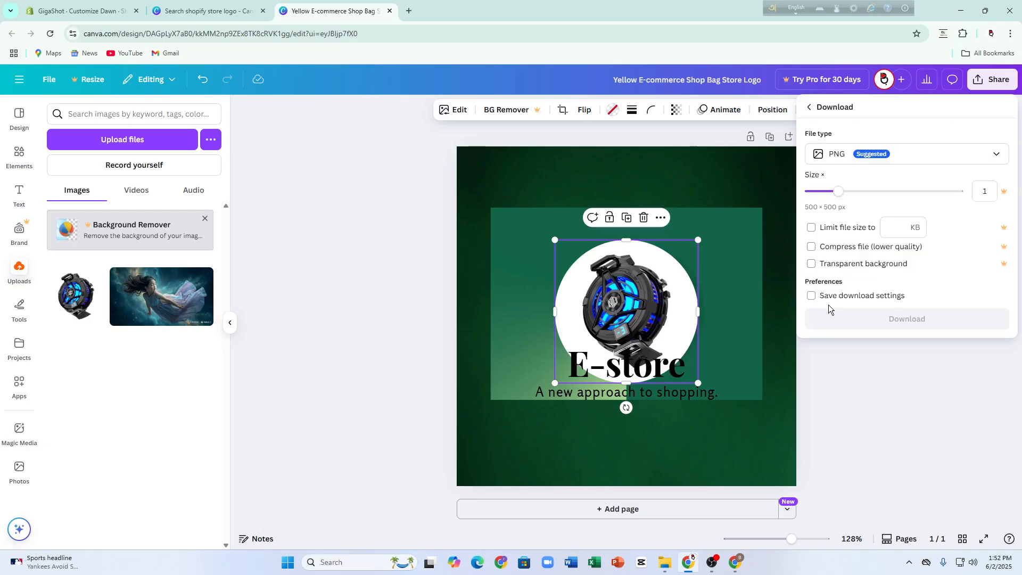
left_click(845, 319)
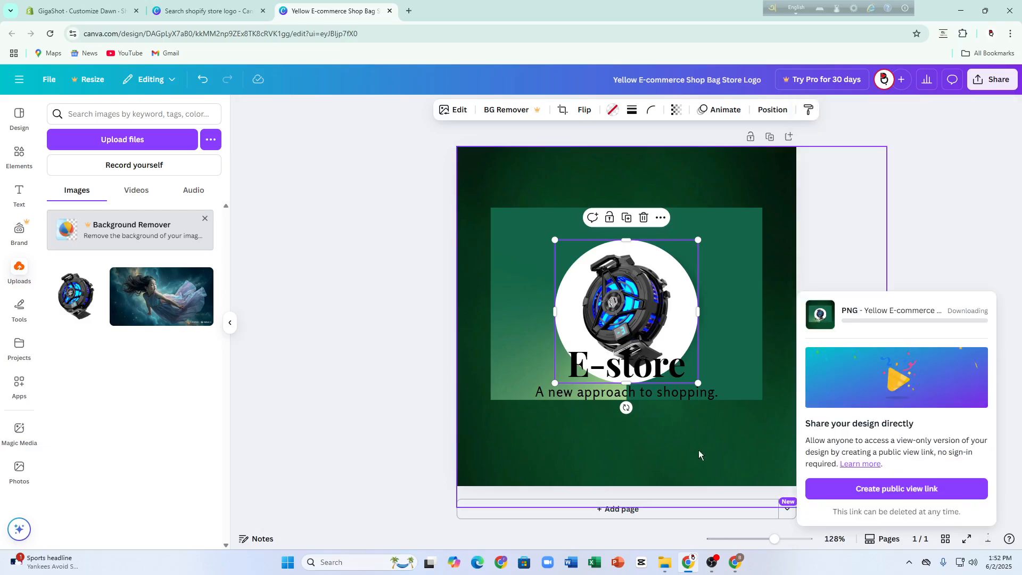
Step: Switch to the Shopify theme editor and replace the store logo with the Yellow E-commerce logo PNG from the Downloads folder
left_click(56, 11)
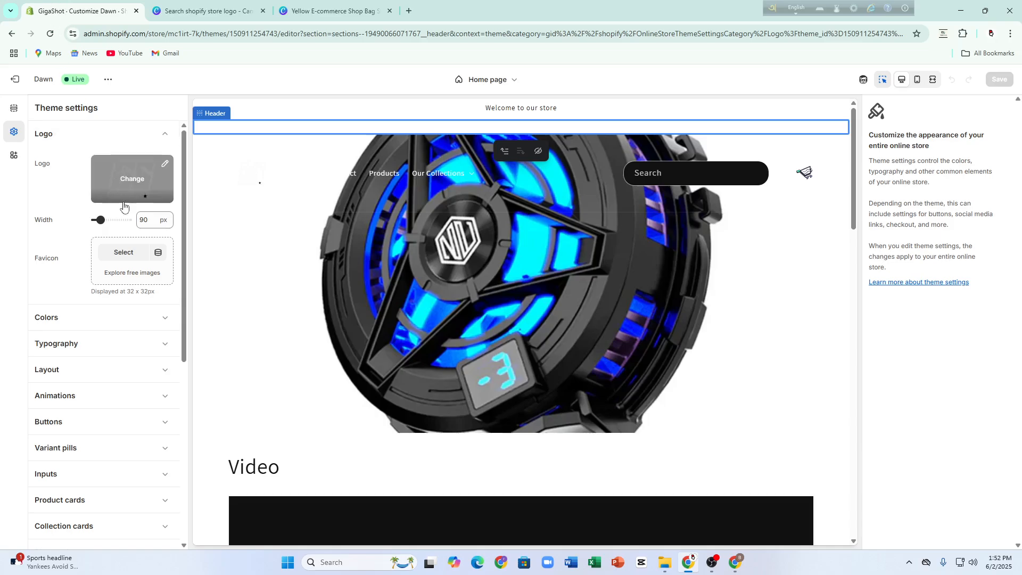
left_click(128, 186)
left_click(117, 218)
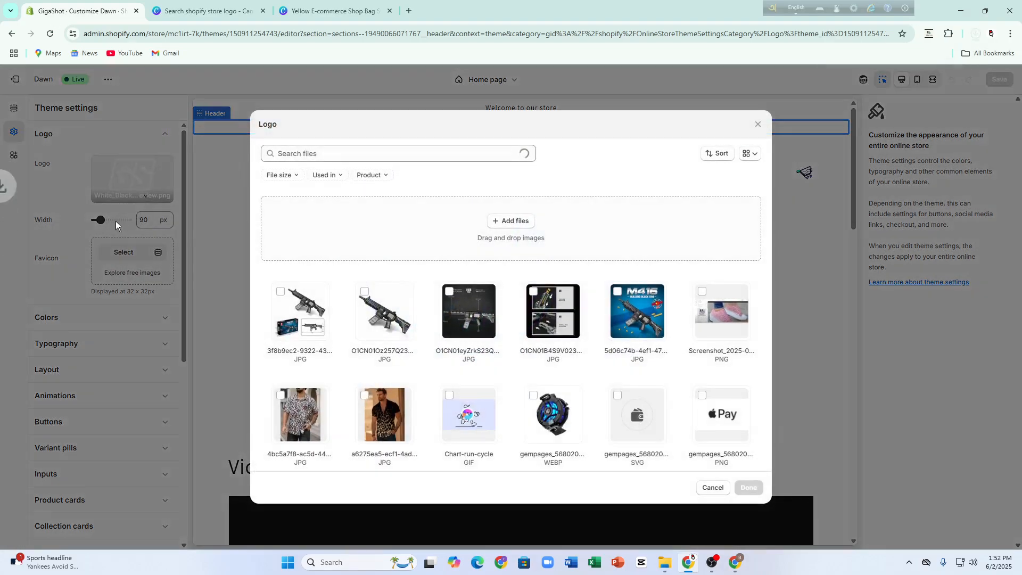
left_click(512, 221)
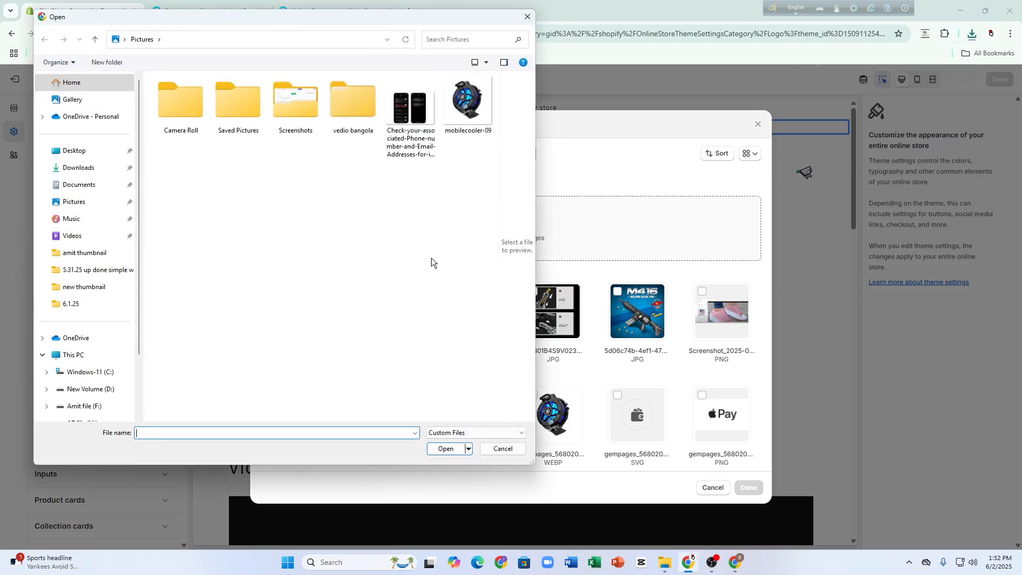
left_click(80, 168)
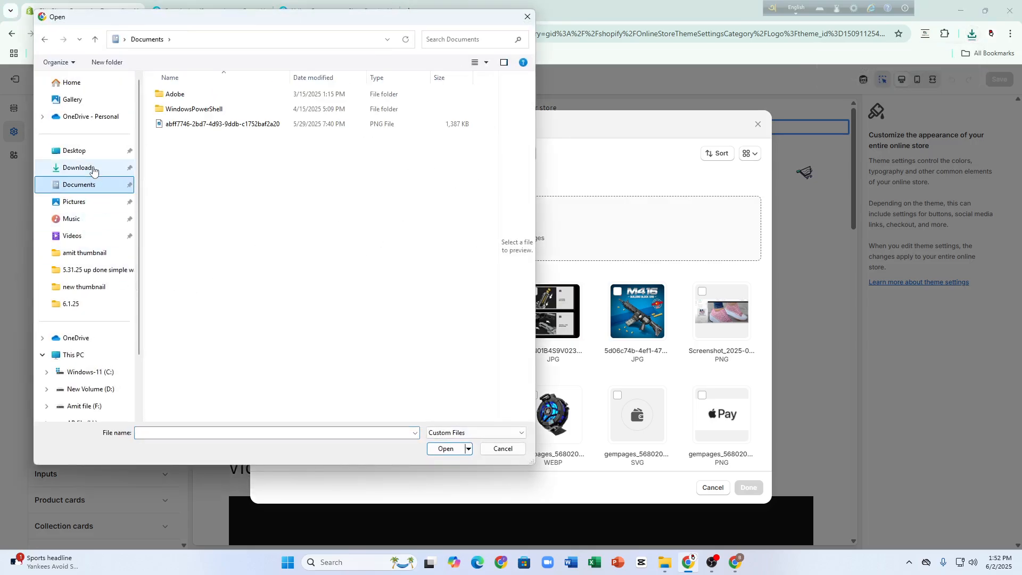
left_click(213, 101)
left_click(446, 449)
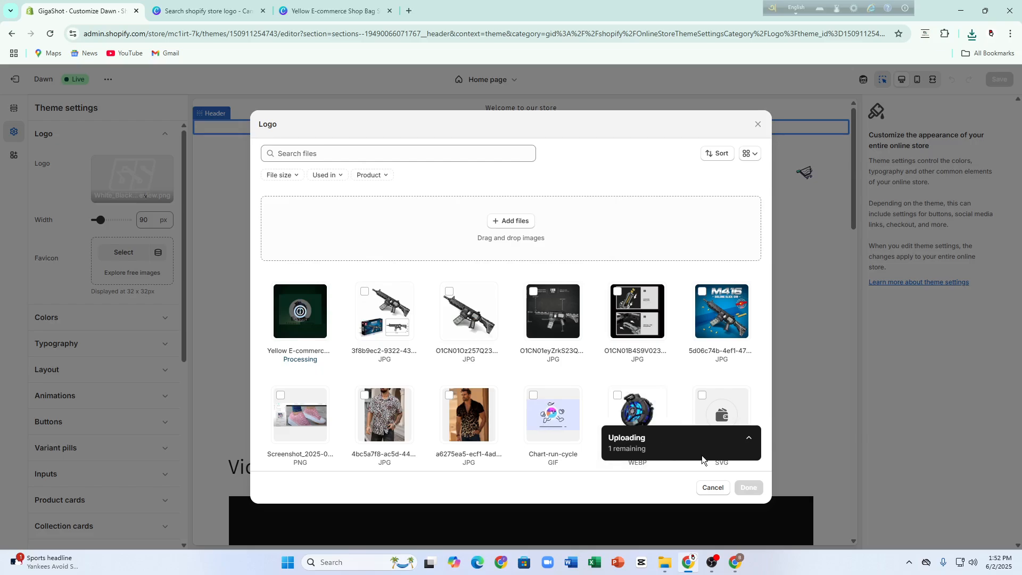
left_click(750, 439)
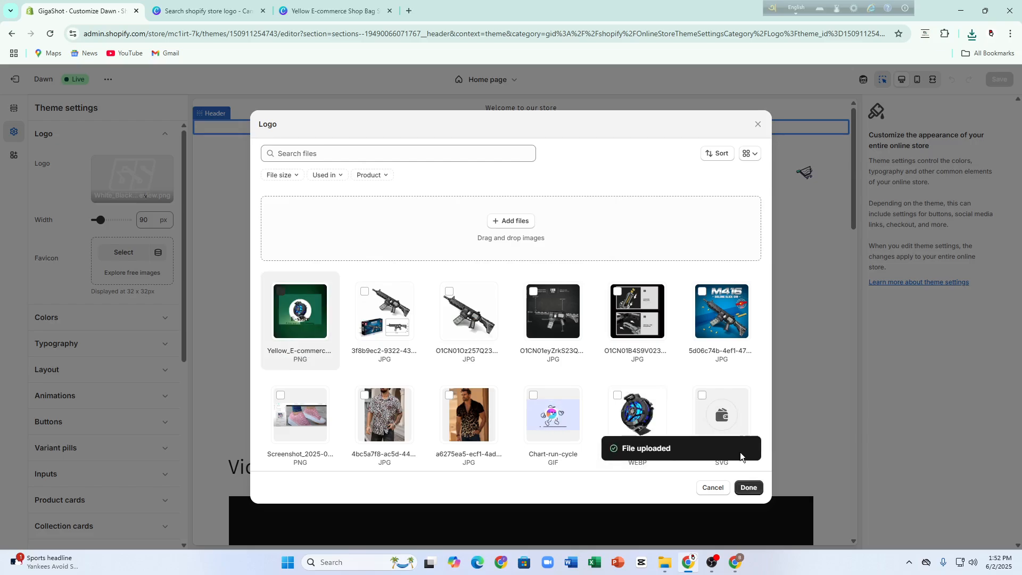
left_click(748, 488)
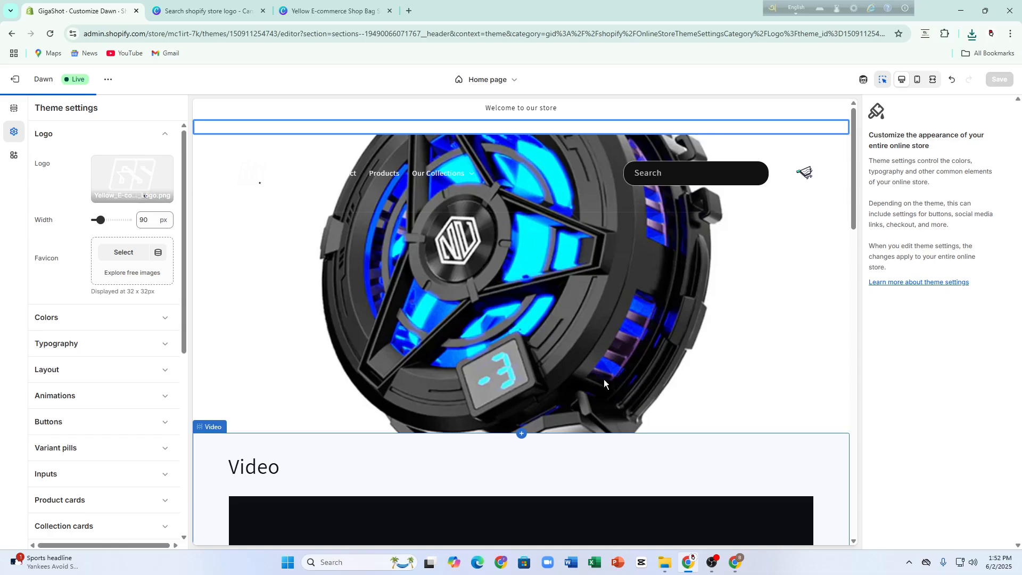
Step: Set the text color of color Scheme 3 to #A30D0D in the theme settings
scroll(364, 341, "down", 4)
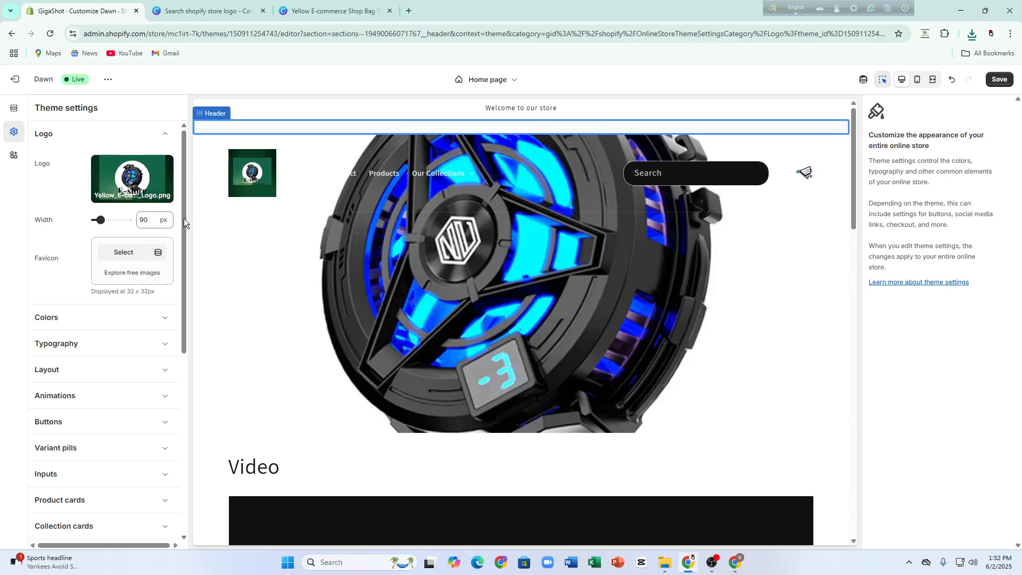
scroll(117, 281, "down", 1)
left_click(101, 264)
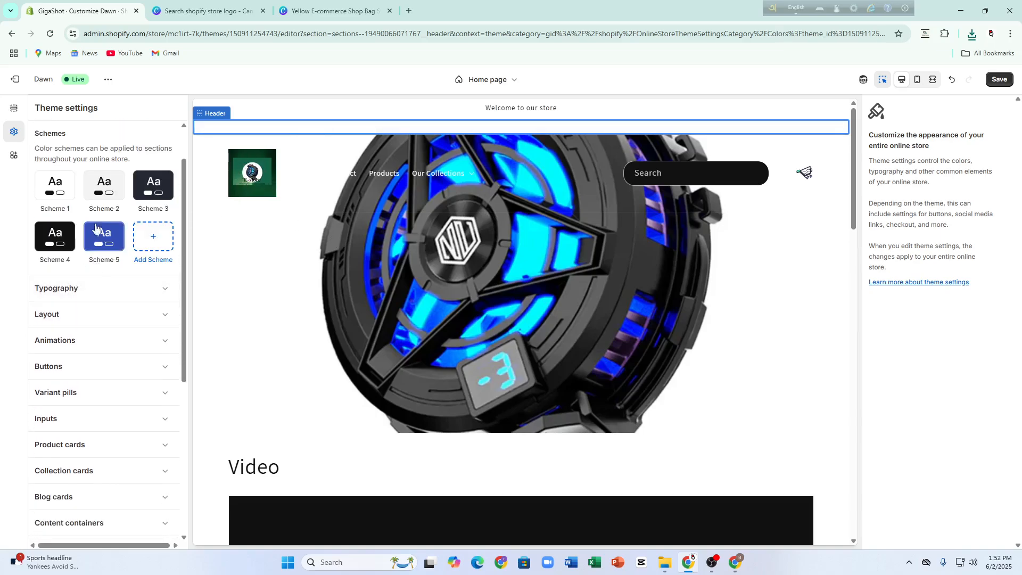
left_click(169, 185)
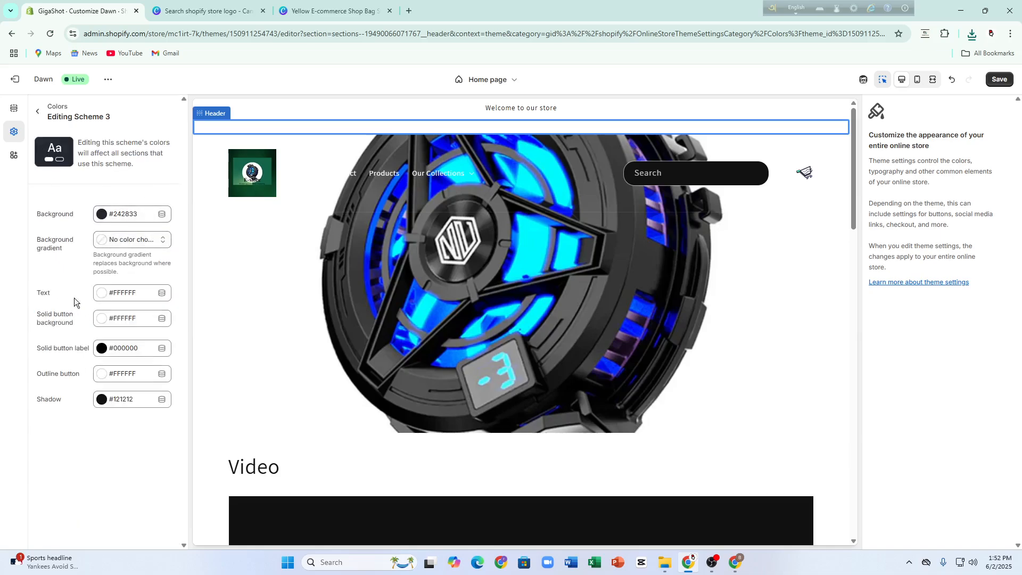
left_click(126, 300)
left_click_drag(166, 179, 176, 154)
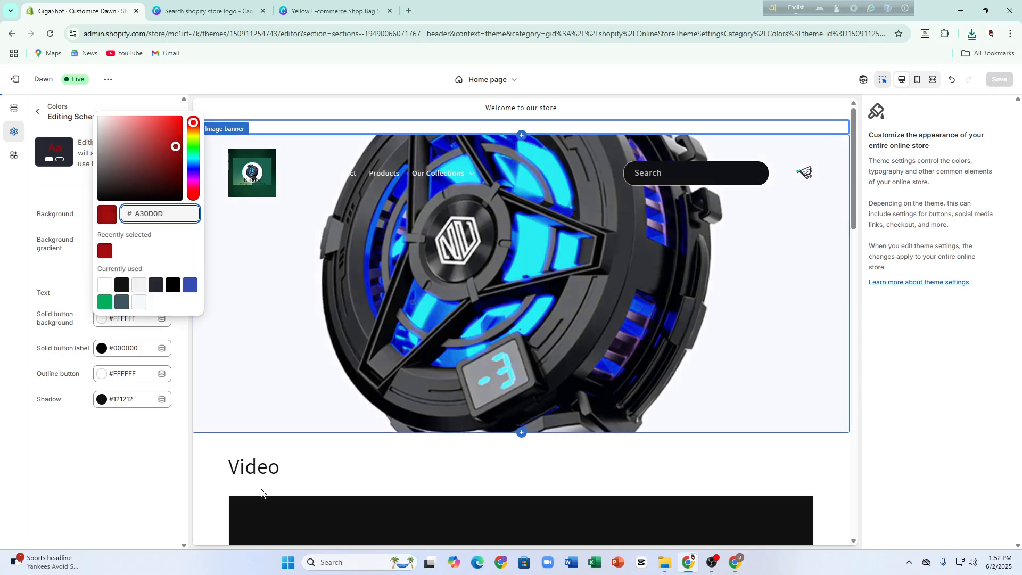
left_click(260, 468)
scroll(483, 371, "up", 6)
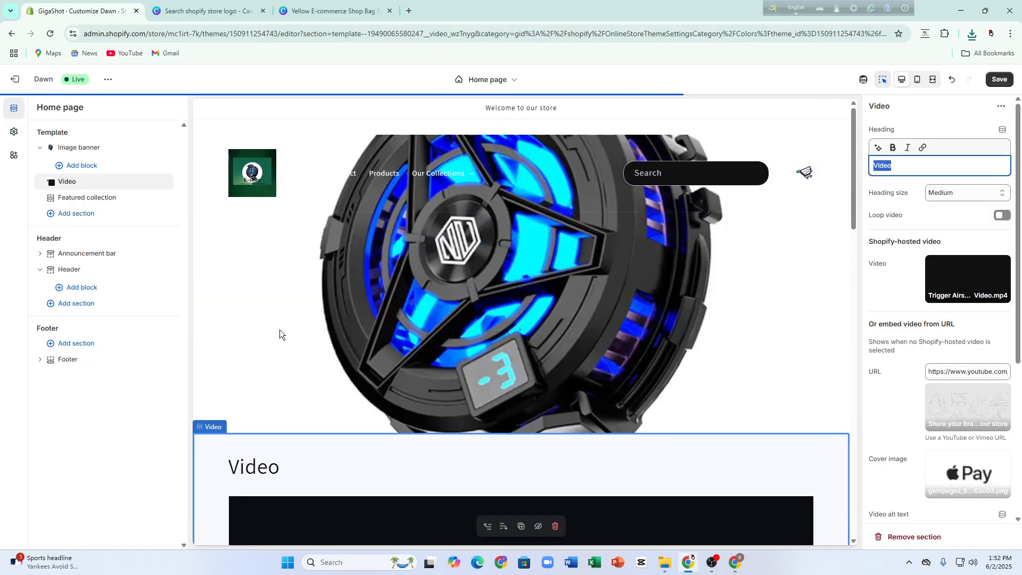
Step: Apply the pink-to-yellow linear gradient as the background gradient of color Scheme 3
left_click(14, 132)
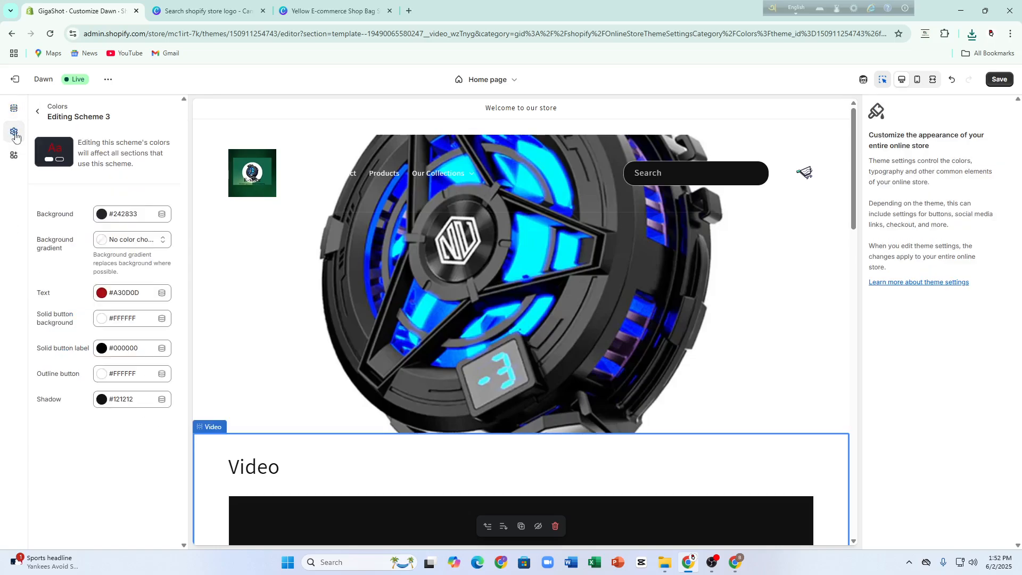
left_click(106, 239)
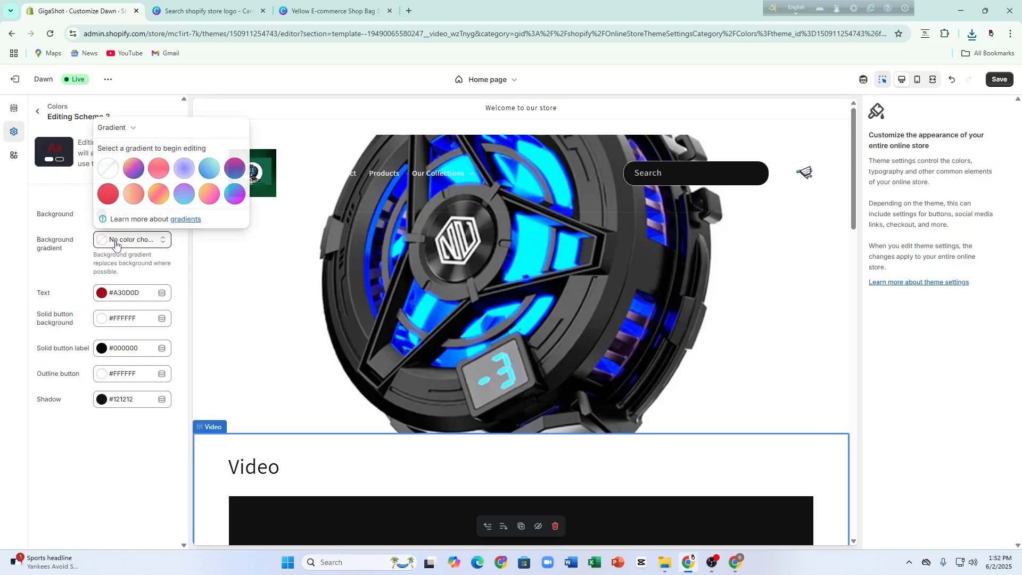
left_click(212, 197)
left_click(174, 161)
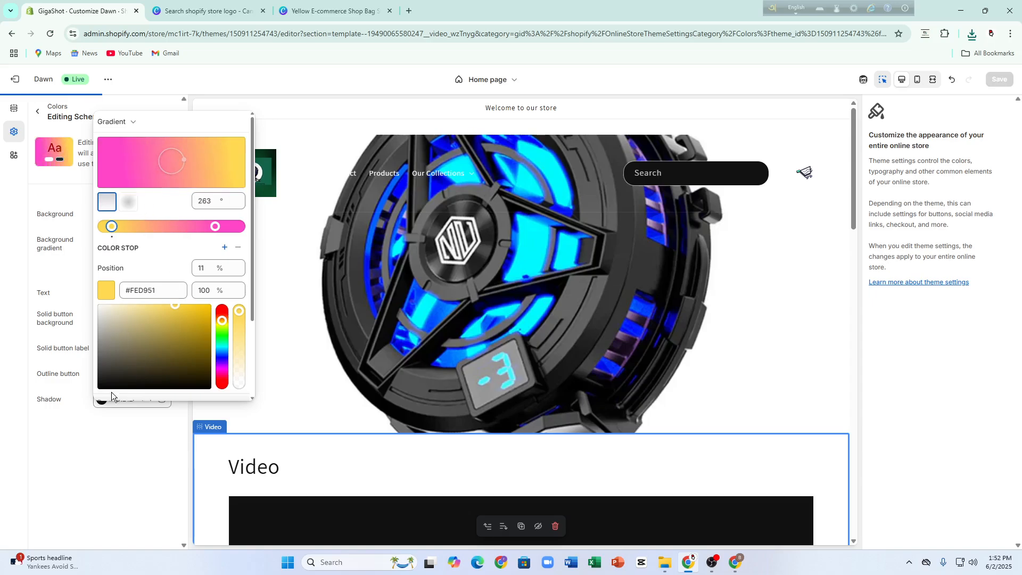
left_click(82, 439)
scroll(558, 327, "down", 9)
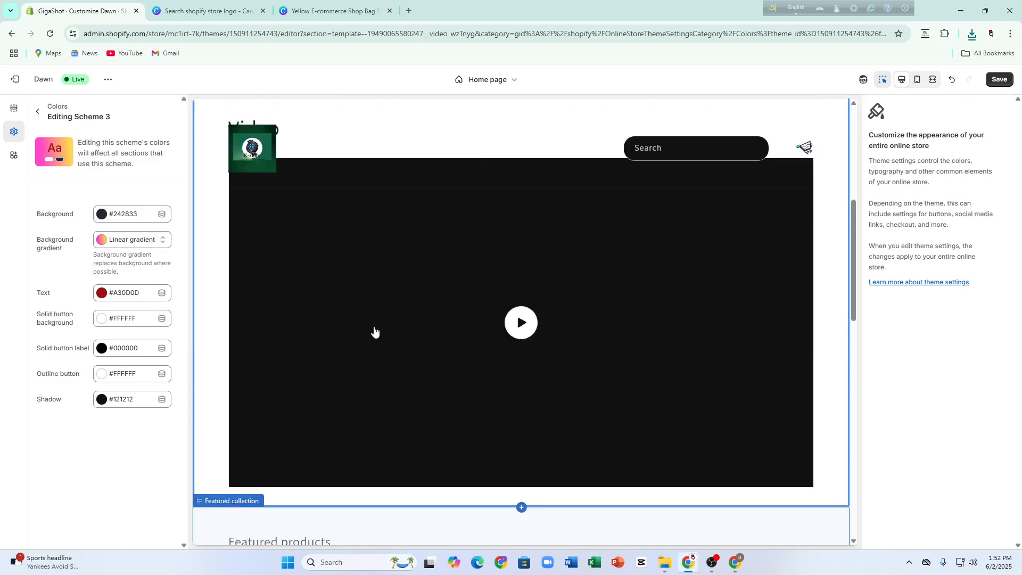
Step: Make the Video section's heading bold and try the Rephrase option on it
left_click(254, 307)
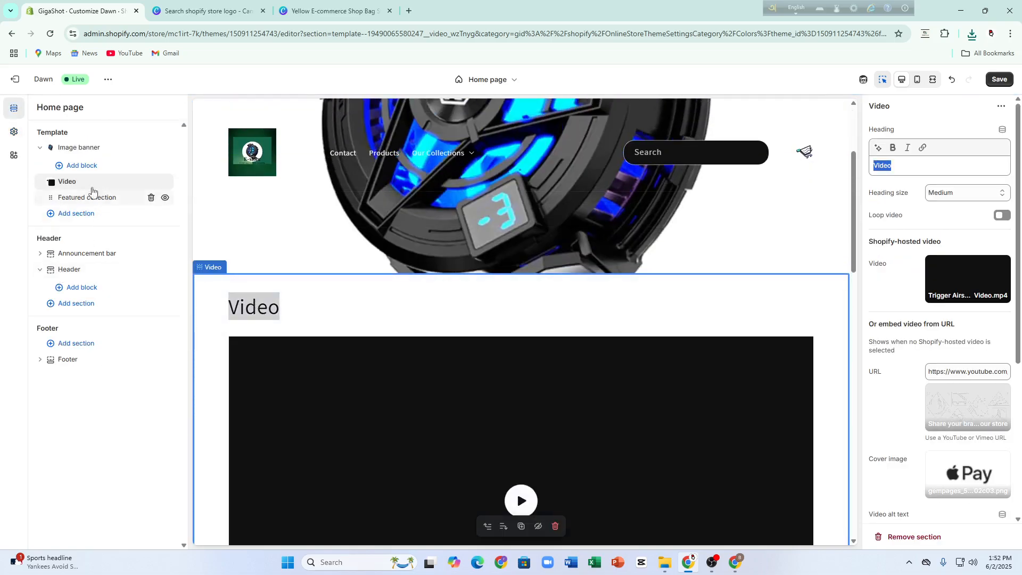
right_click(248, 308)
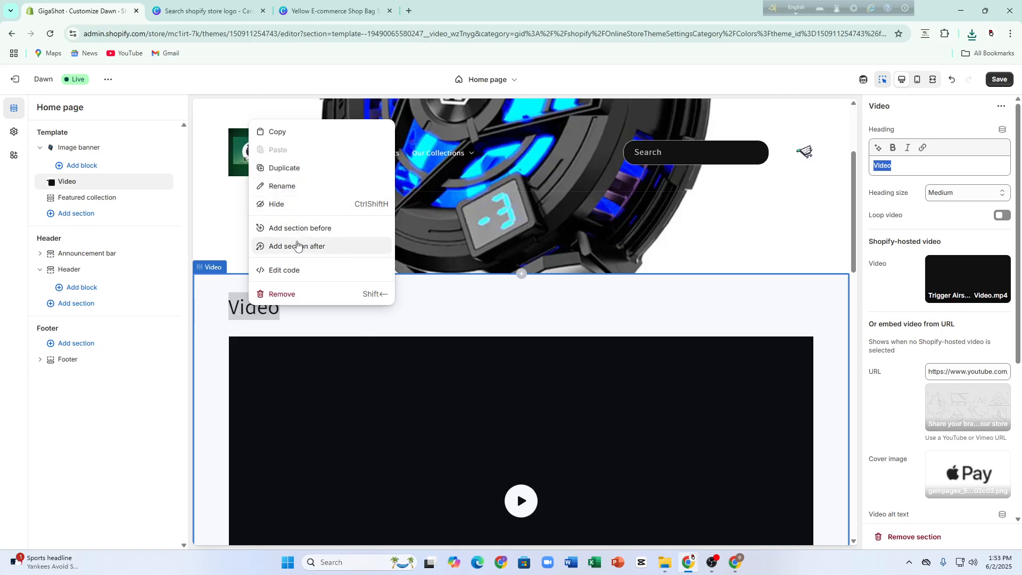
left_click(902, 165)
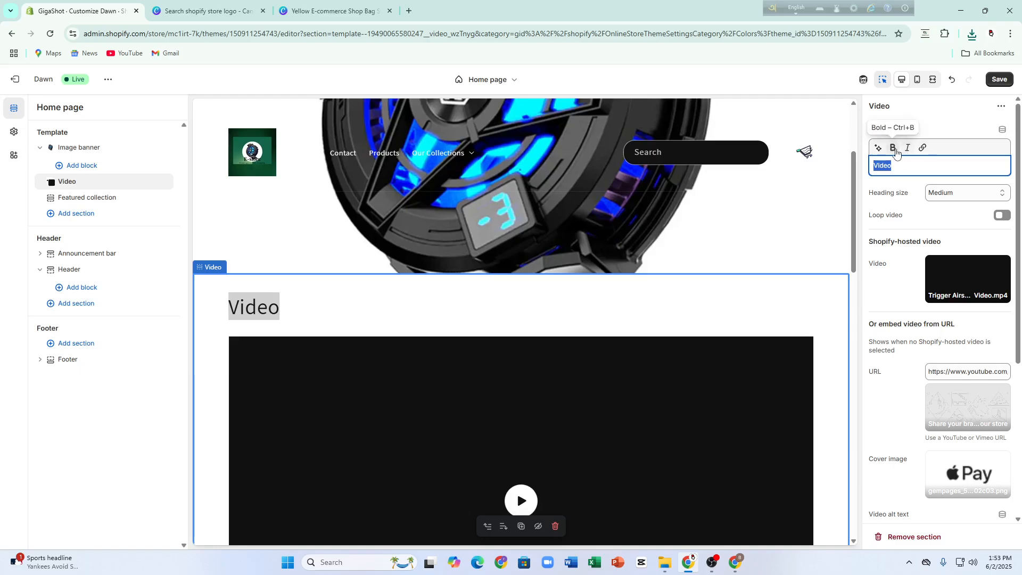
left_click(893, 151)
left_click(878, 147)
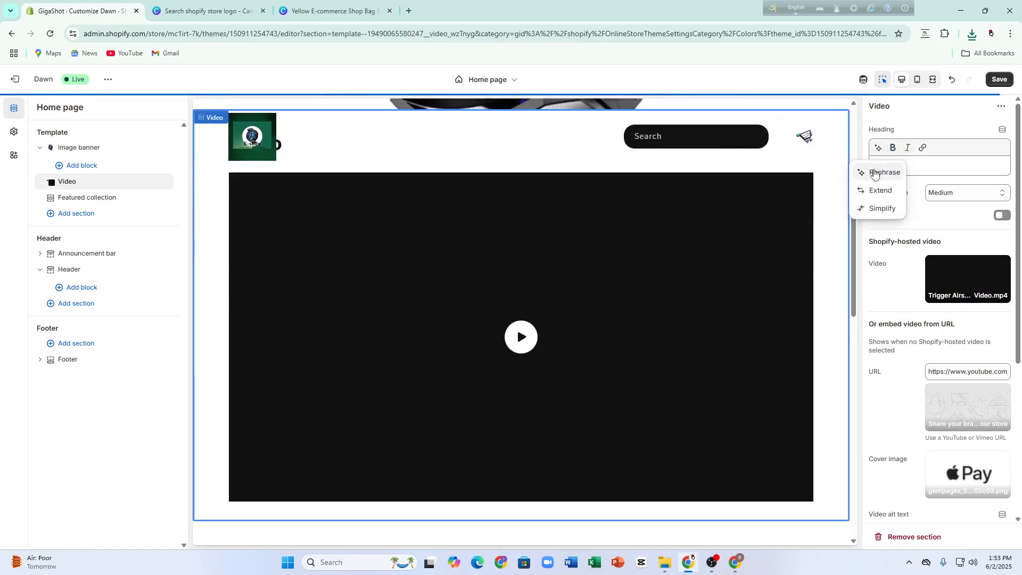
left_click(873, 170)
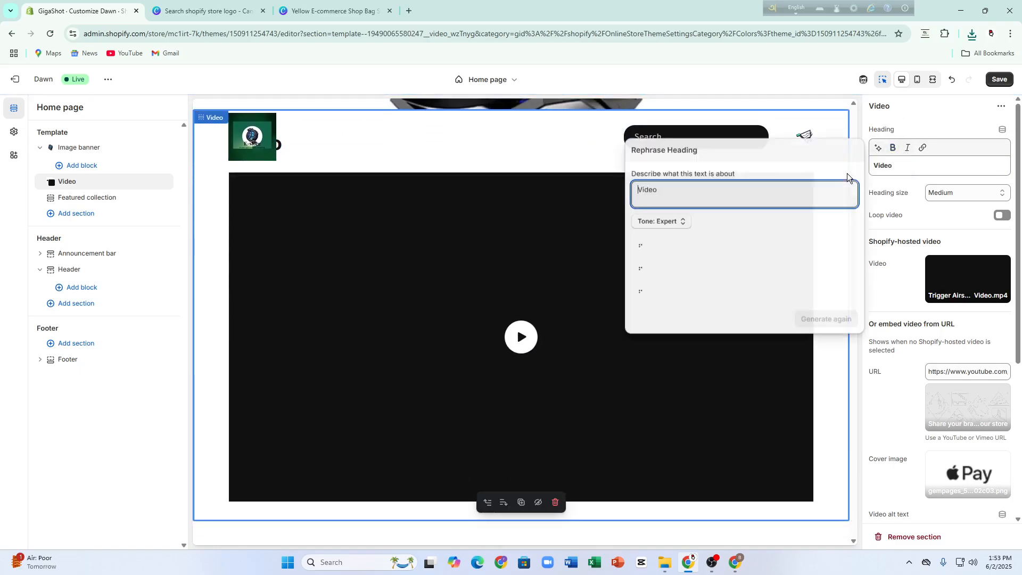
left_click(895, 135)
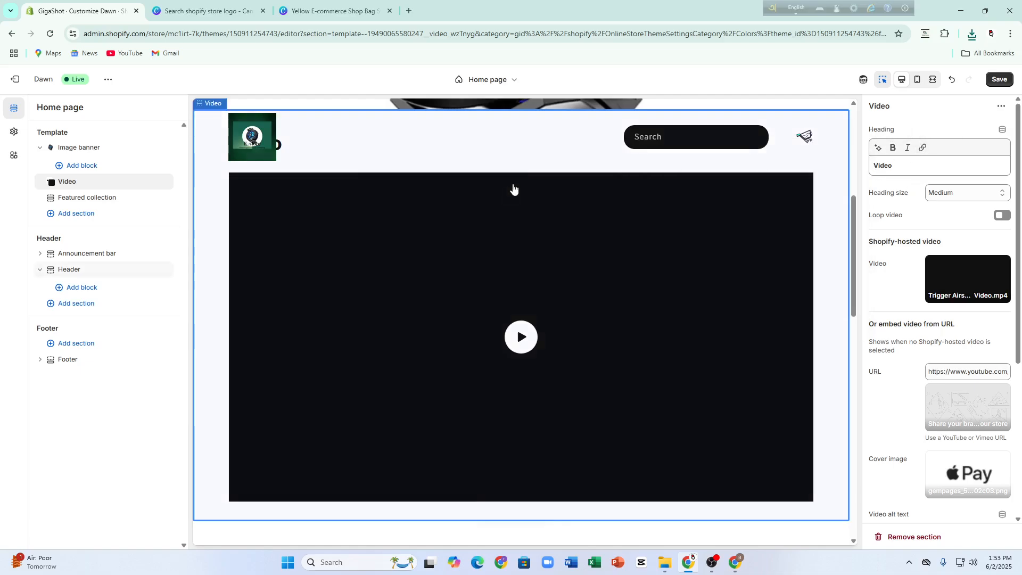
Step: Set the border corner radius of the theme's buttons to 18 px
scroll(513, 177, "down", 3)
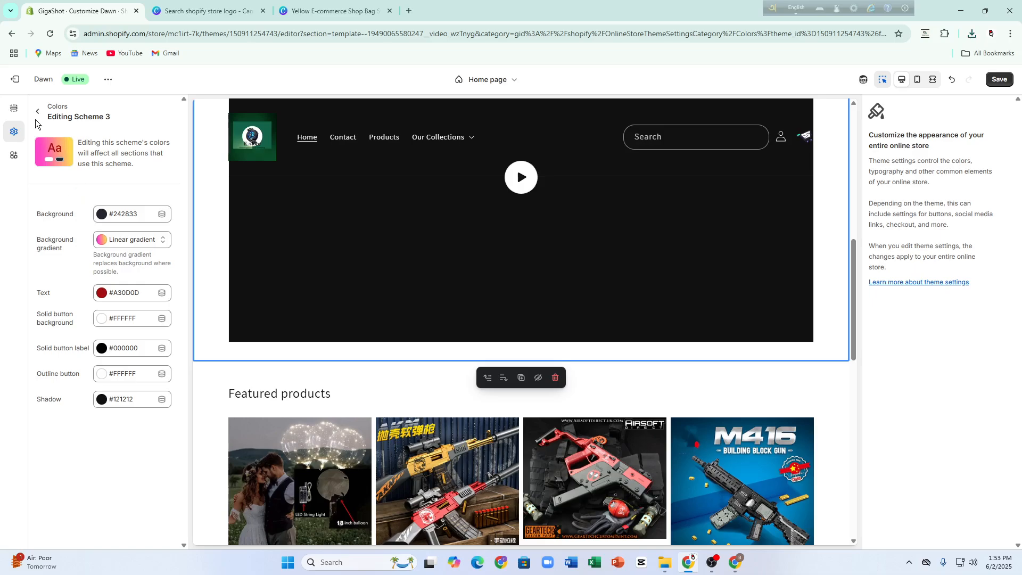
left_click(37, 112)
scroll(91, 214, "down", 4)
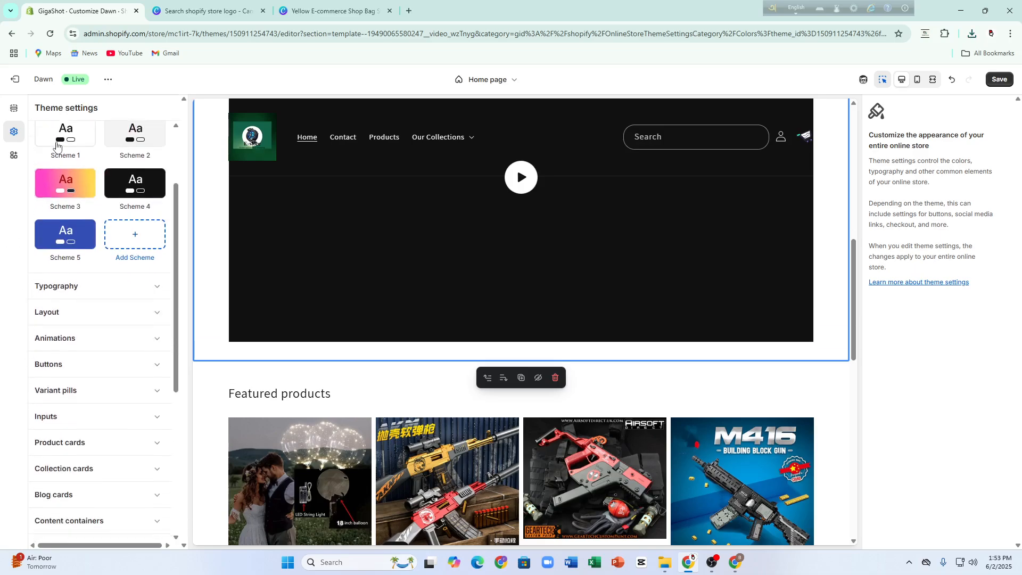
scroll(90, 214, "up", 4)
left_click(75, 161)
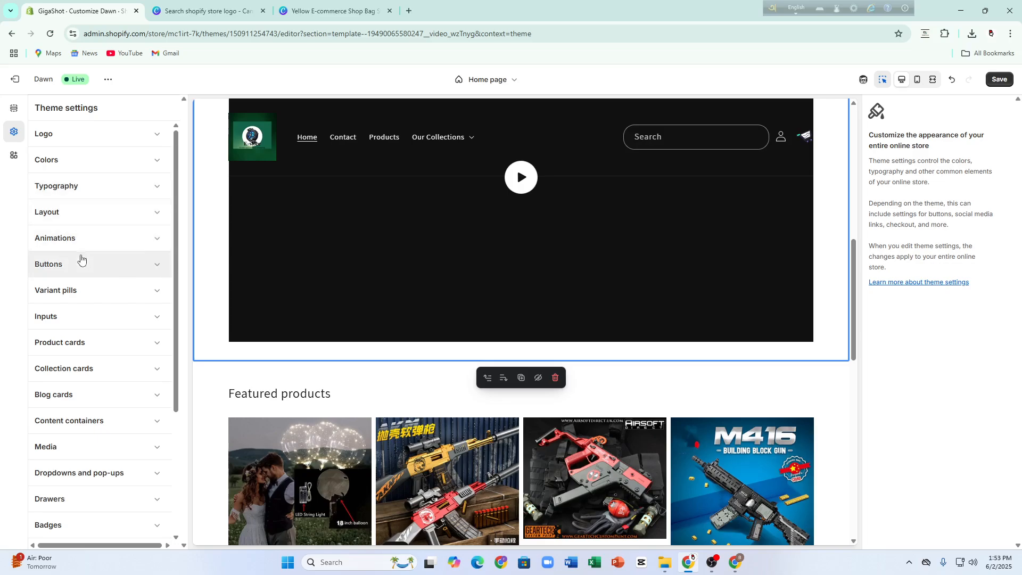
left_click(48, 265)
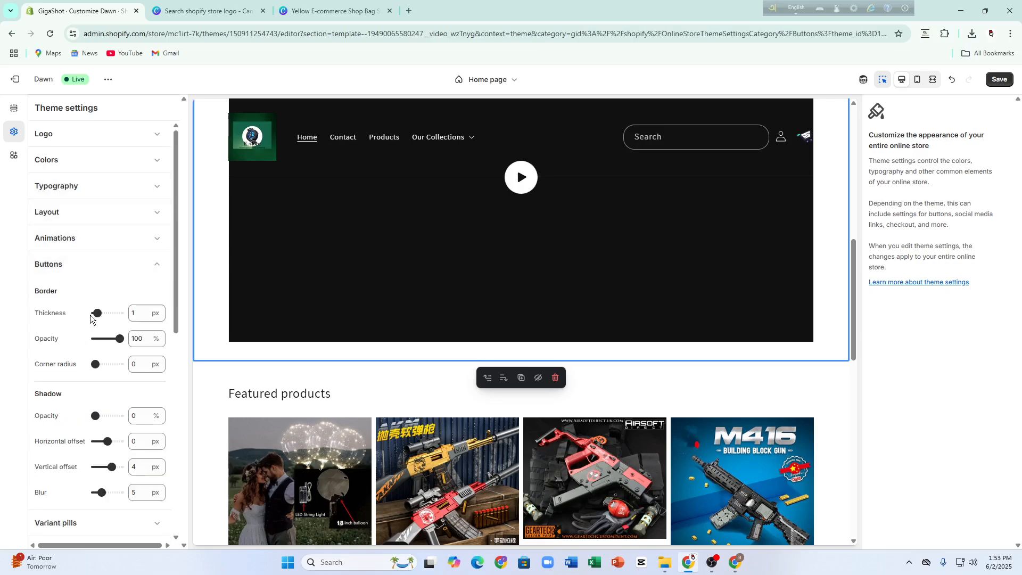
scroll(98, 319, "down", 1)
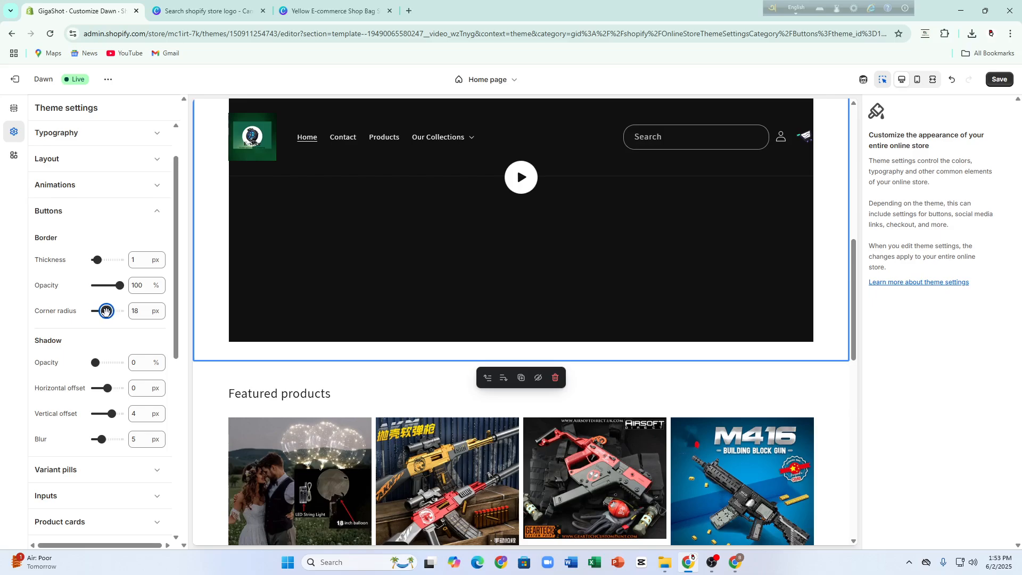
Step: Delete the existing Video section from the home page template
left_click(366, 385)
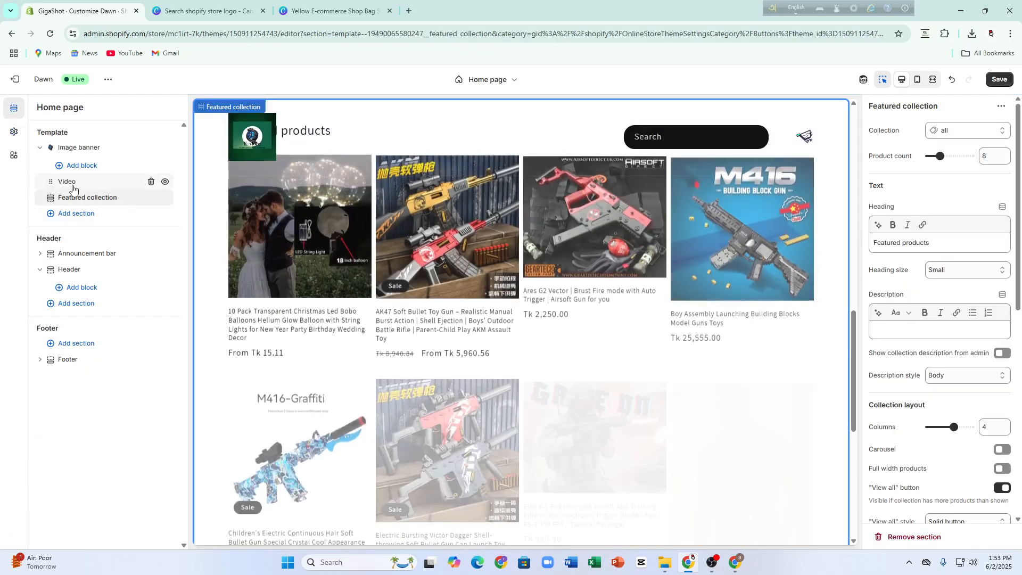
left_click(75, 184)
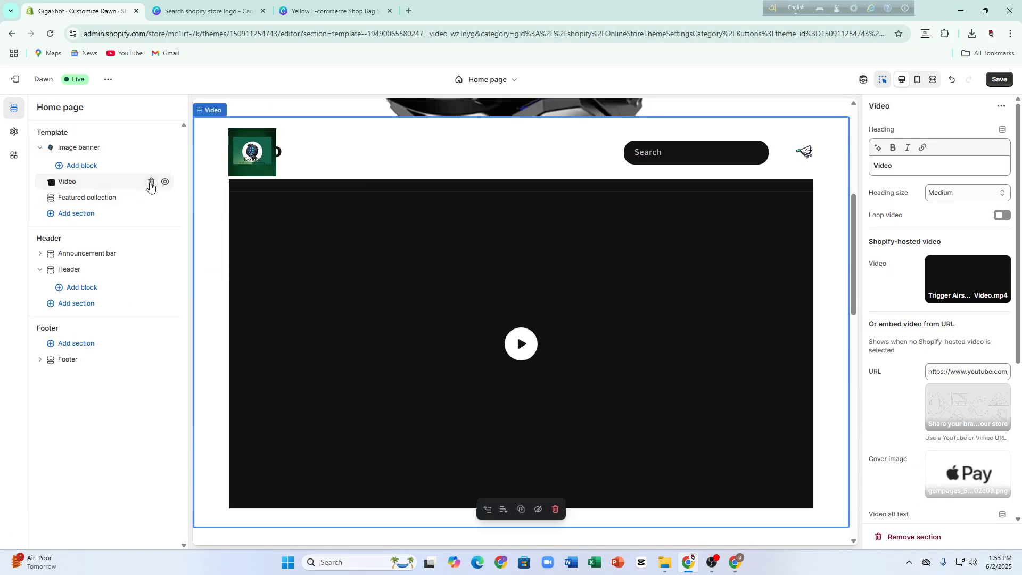
left_click(151, 182)
Step: Search the section list for "vid" and add a new Video section below the featured collection
left_click(70, 202)
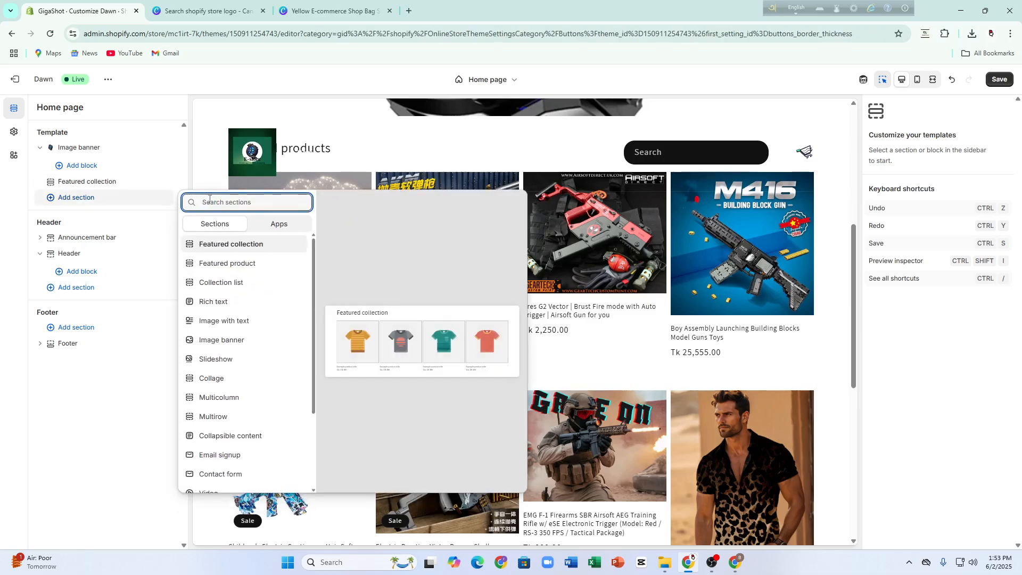
type("vid")
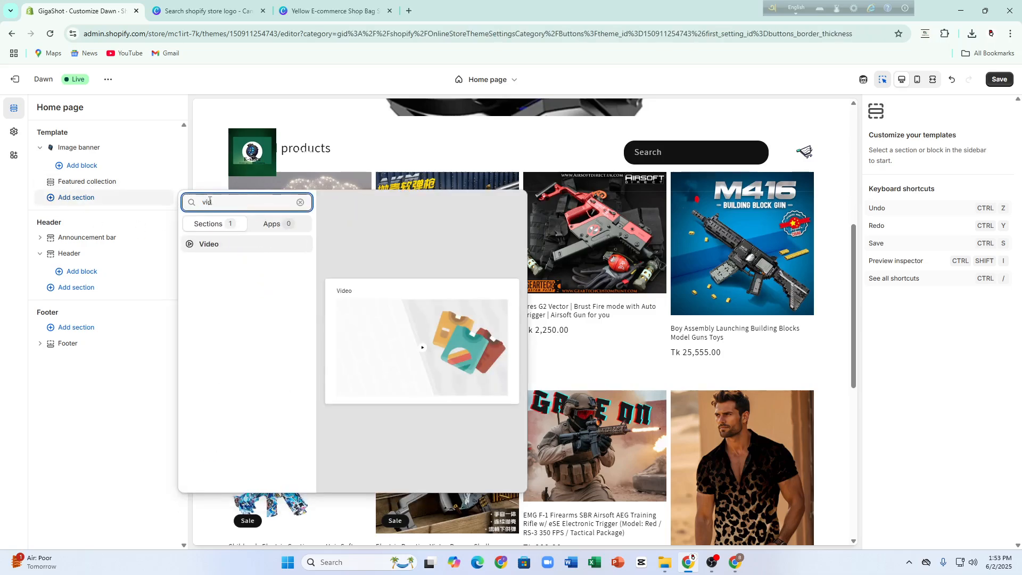
left_click(218, 246)
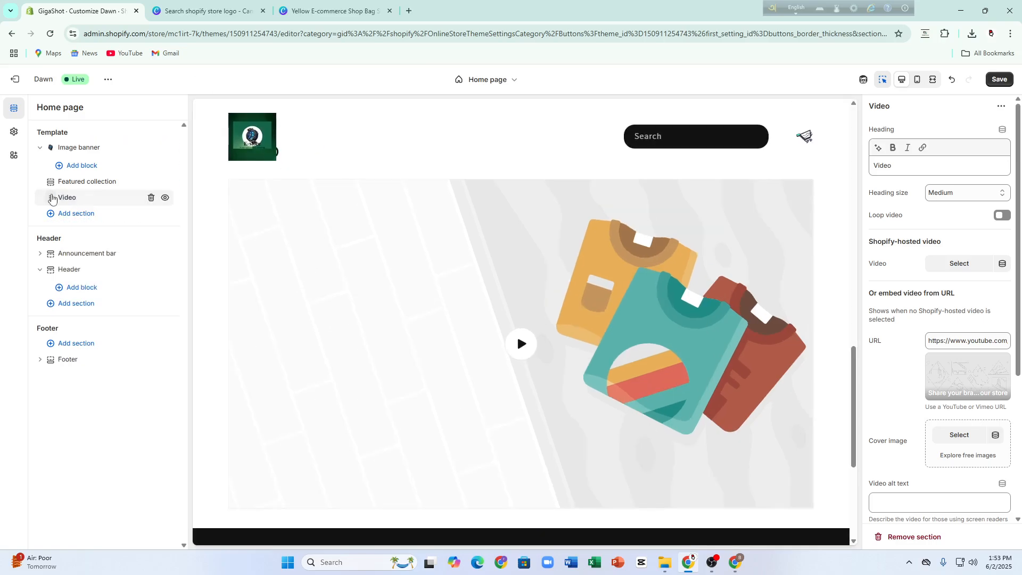
Step: Set the Video section's cover image to the M416 building block gun JPG from the store's files
left_click(276, 285)
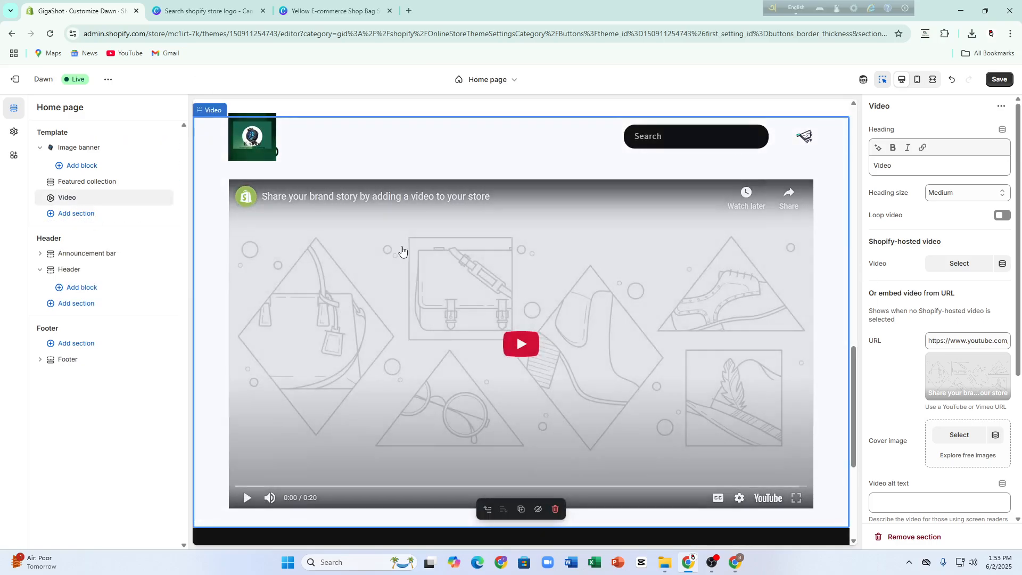
mouse_move(966, 387)
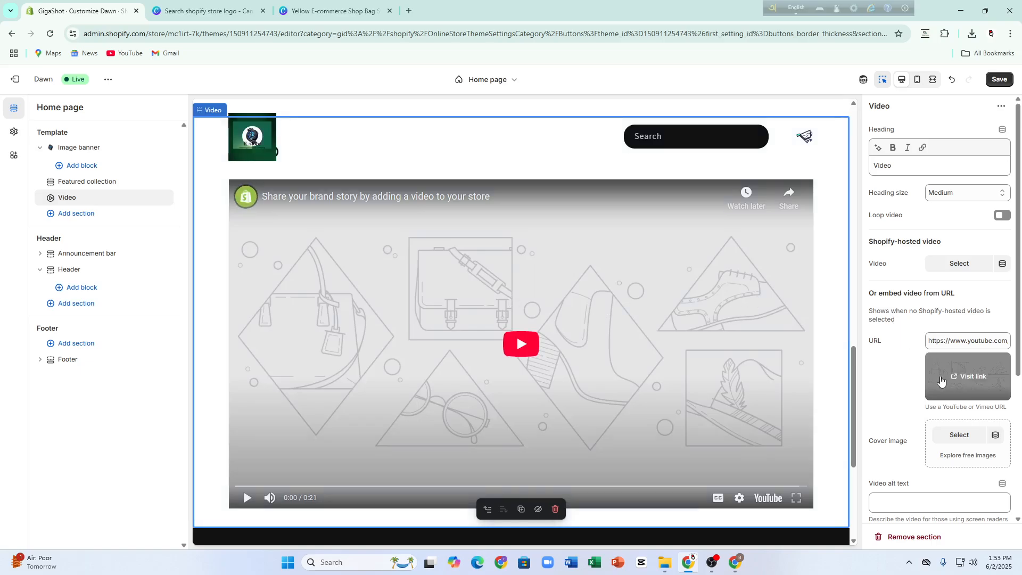
left_click(945, 436)
left_click(722, 311)
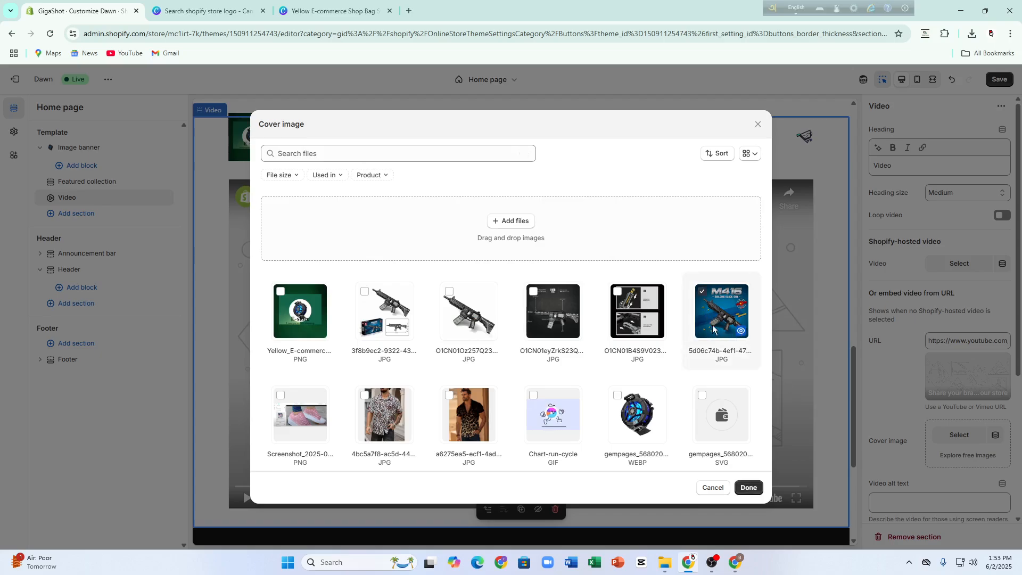
left_click(751, 493)
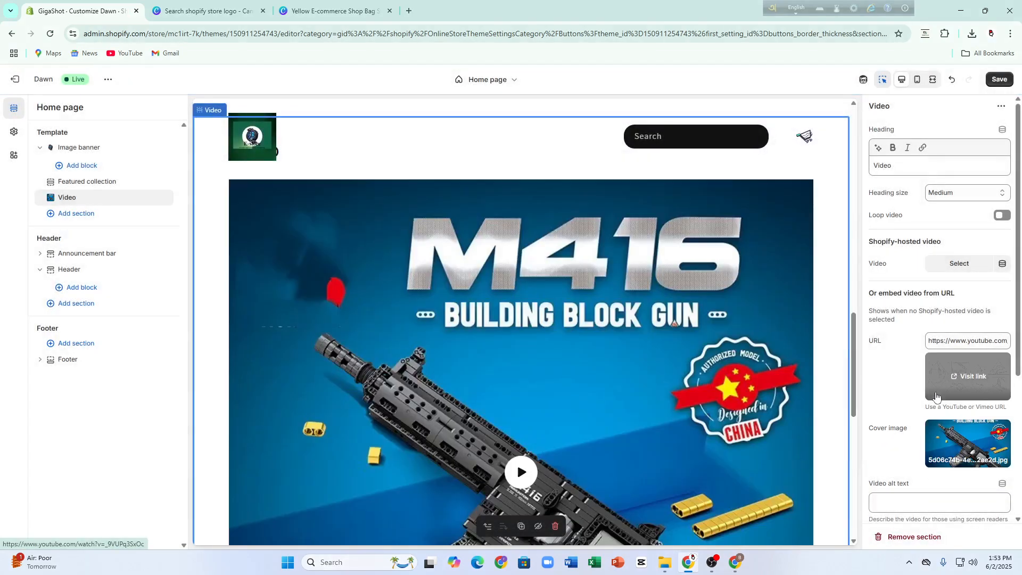
scroll(935, 405, "down", 2)
scroll(932, 373, "up", 3)
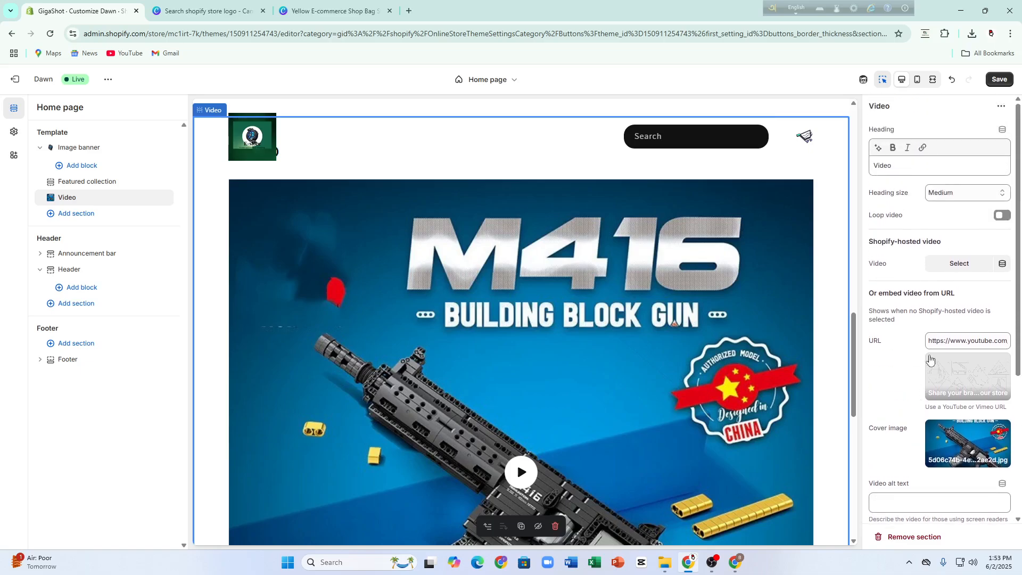
Step: Choose the Trigger Airsoft 2018 MP4 as the Video section's Shopify-hosted video and save the theme
left_click(955, 263)
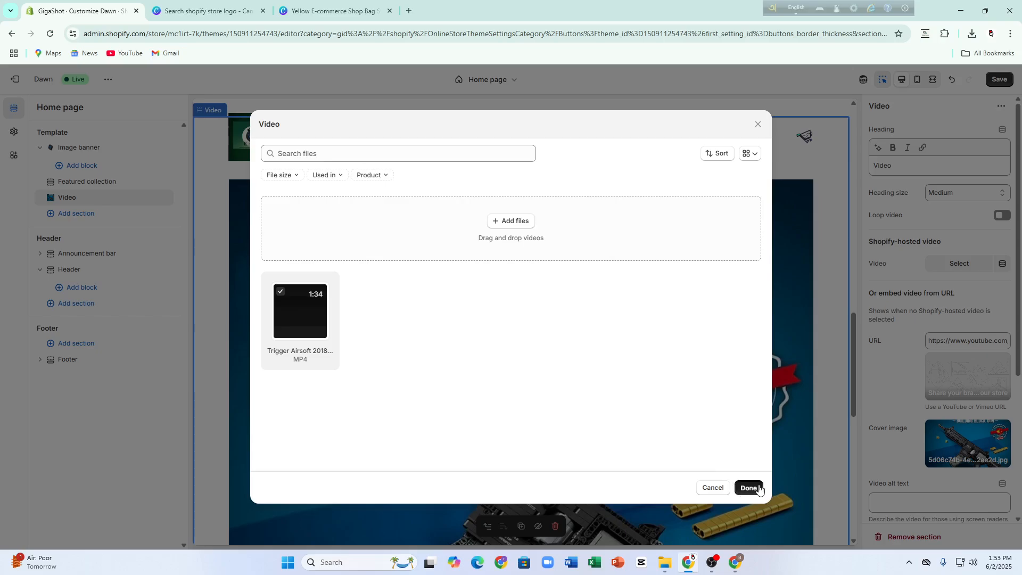
left_click(749, 488)
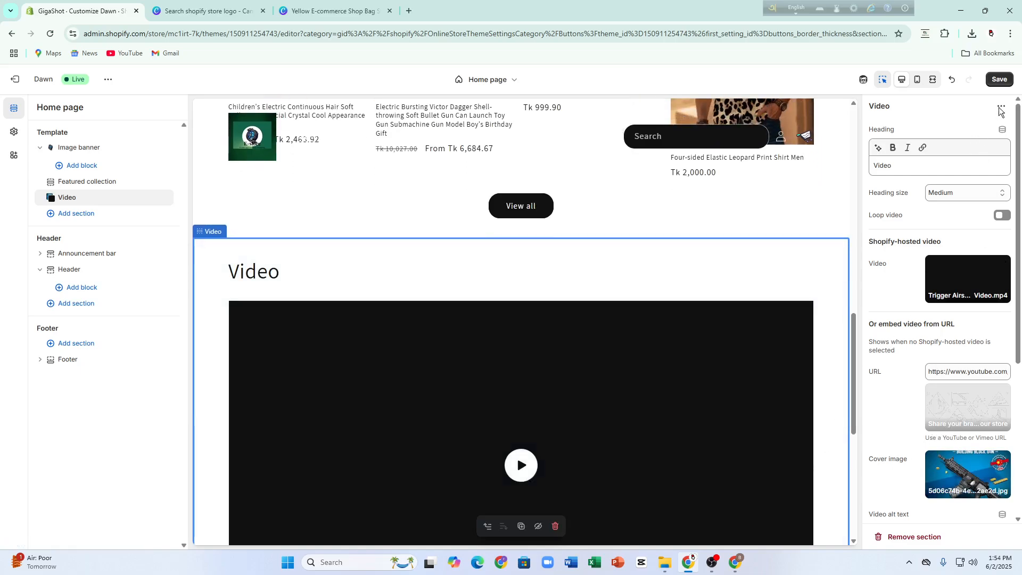
left_click(999, 79)
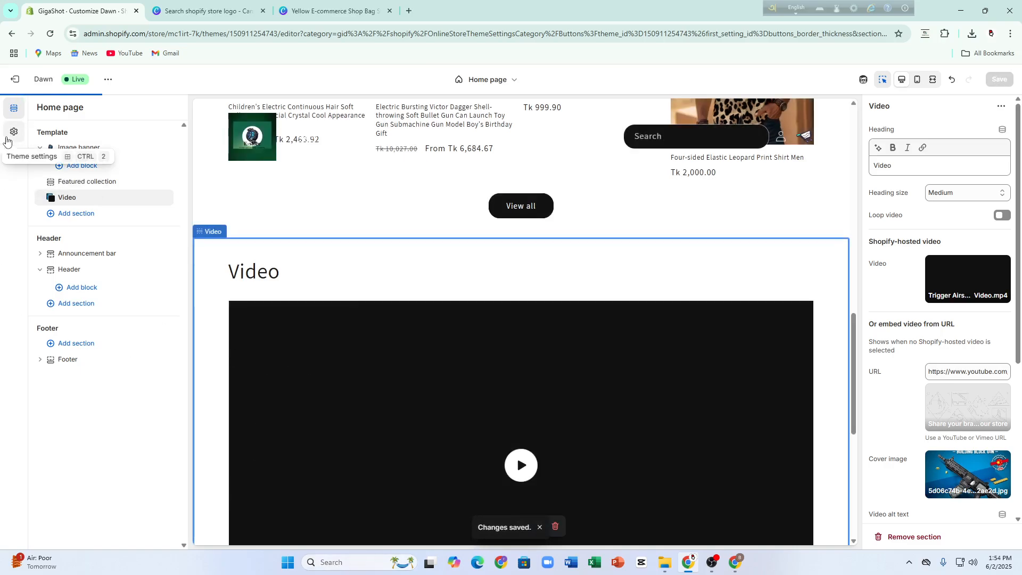
Step: Examine the Badges and Drawers options in the theme settings
left_click(14, 131)
left_click(77, 266)
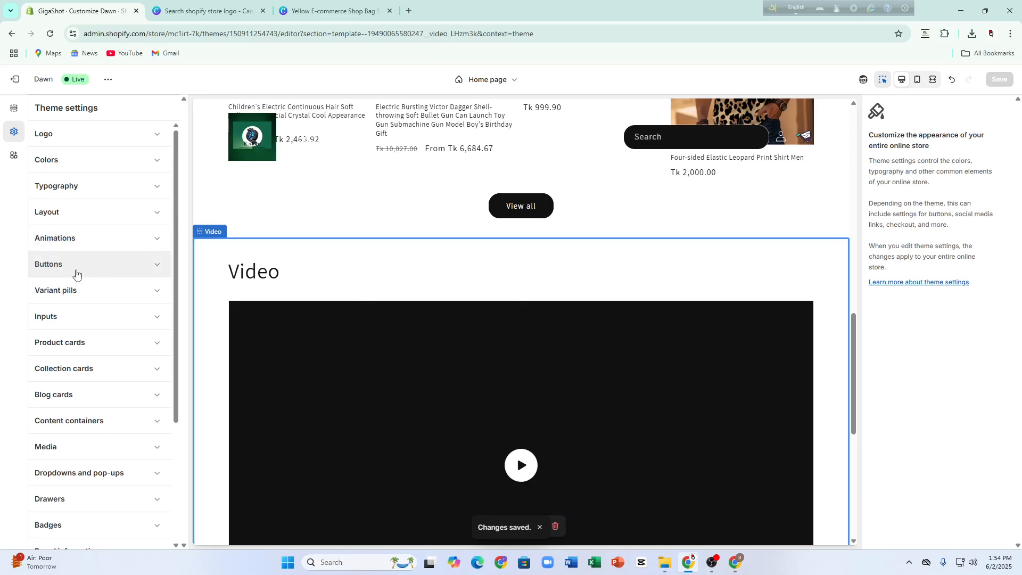
scroll(128, 437, "down", 2)
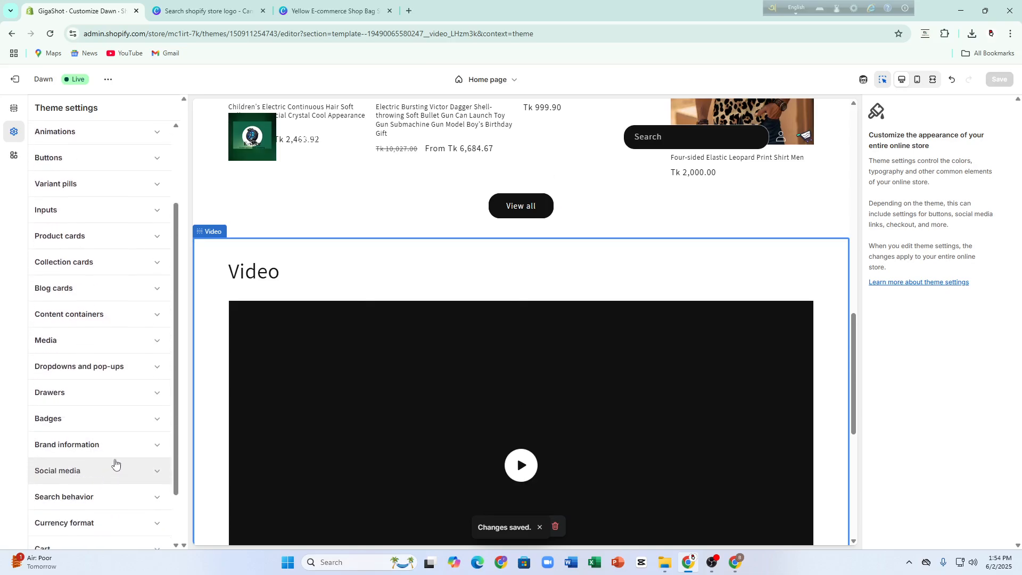
left_click(74, 429)
scroll(131, 350, "down", 2)
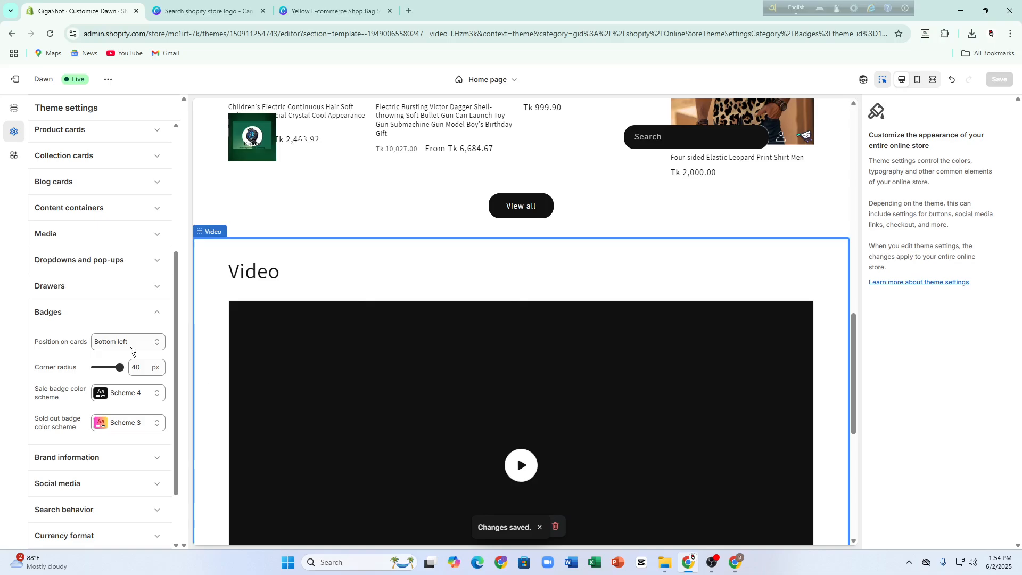
scroll(112, 362, "up", 1)
left_click(105, 342)
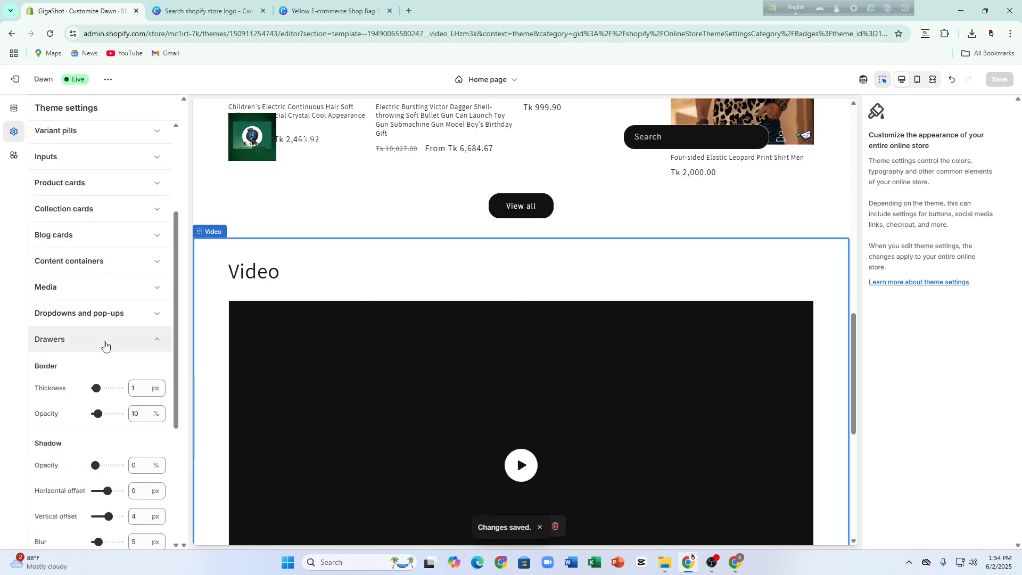
left_click(87, 341)
Step: Set the Dropdowns and pop-ups border thickness to 8 px and border opacity to 50%, and save the theme
left_click(85, 314)
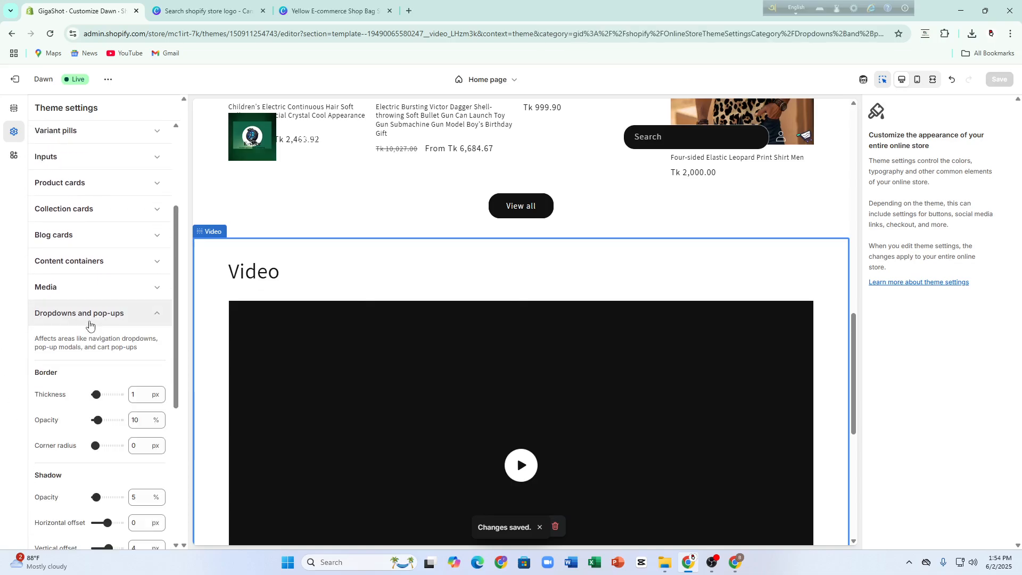
scroll(103, 361, "down", 2)
left_click_drag(93, 286, 97, 289)
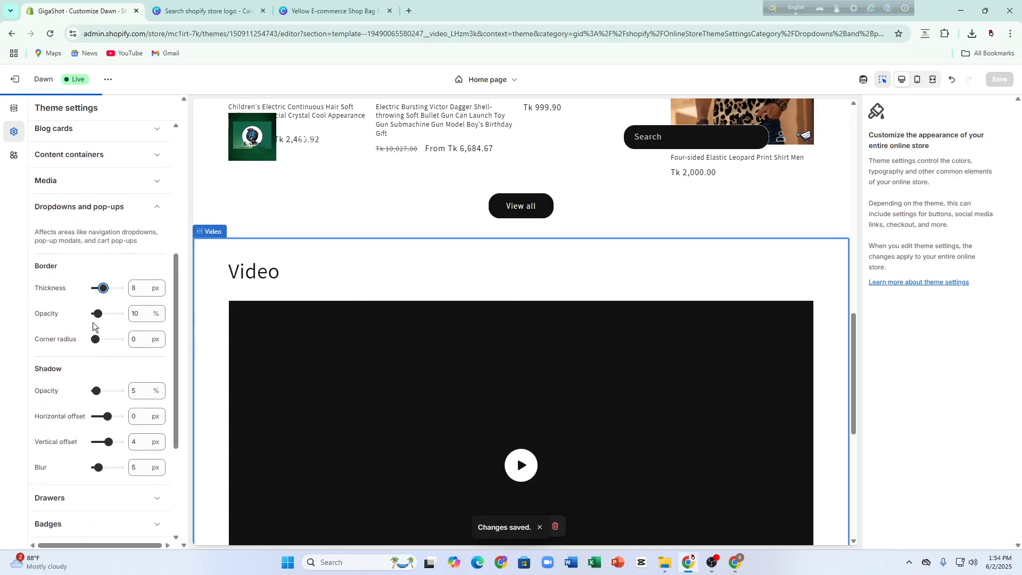
left_click_drag(97, 314, 101, 313)
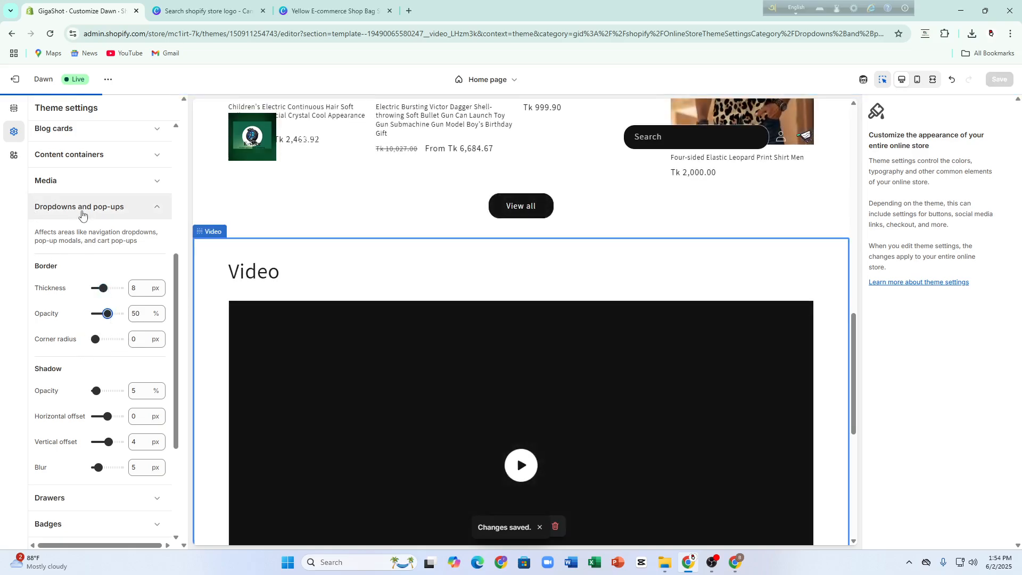
scroll(326, 298, "up", 8)
scroll(471, 331, "up", 6)
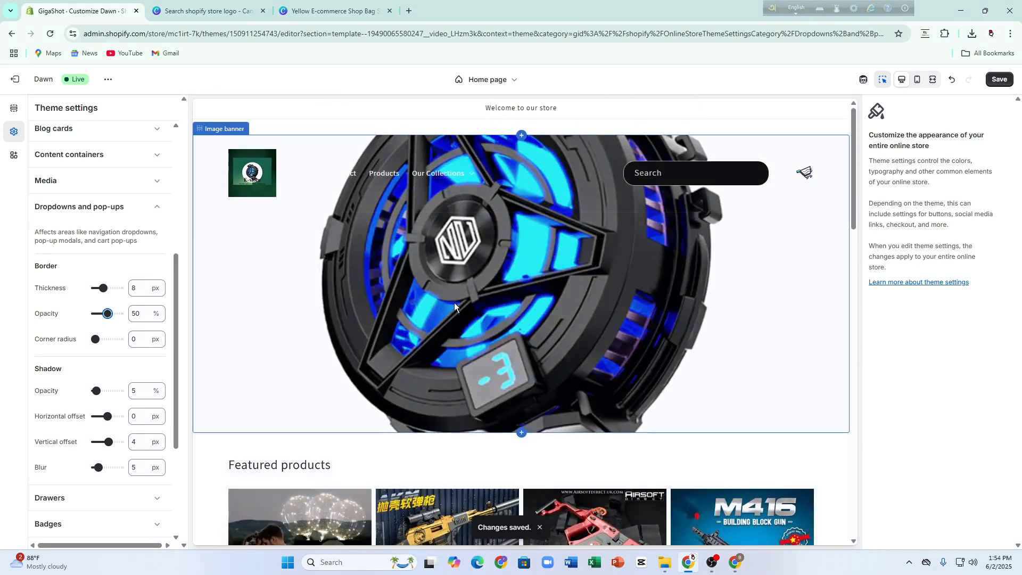
left_click(996, 81)
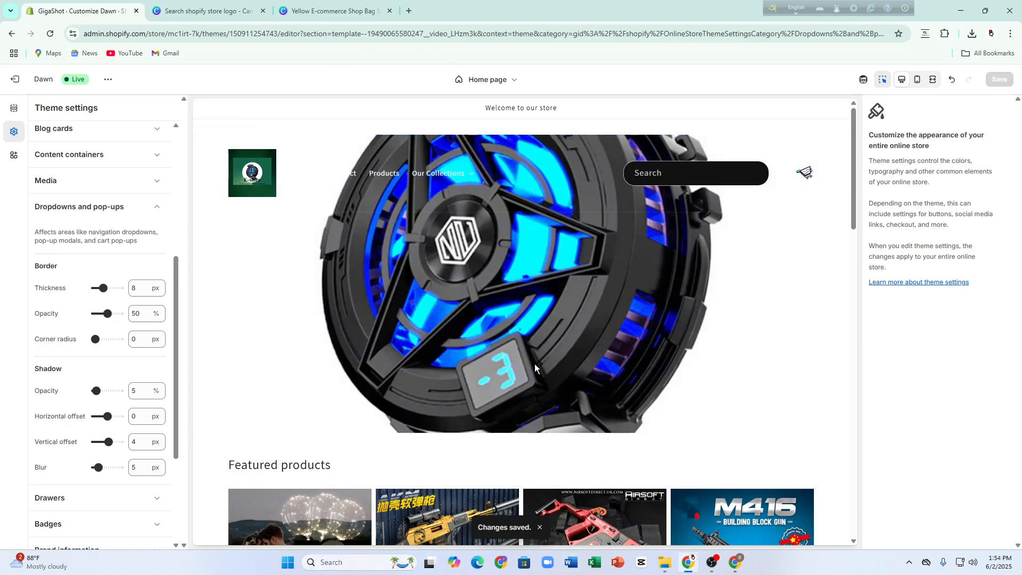
Step: Exit the theme editor and reopen the Dawn theme for customization to review its home page preview
left_click(15, 79)
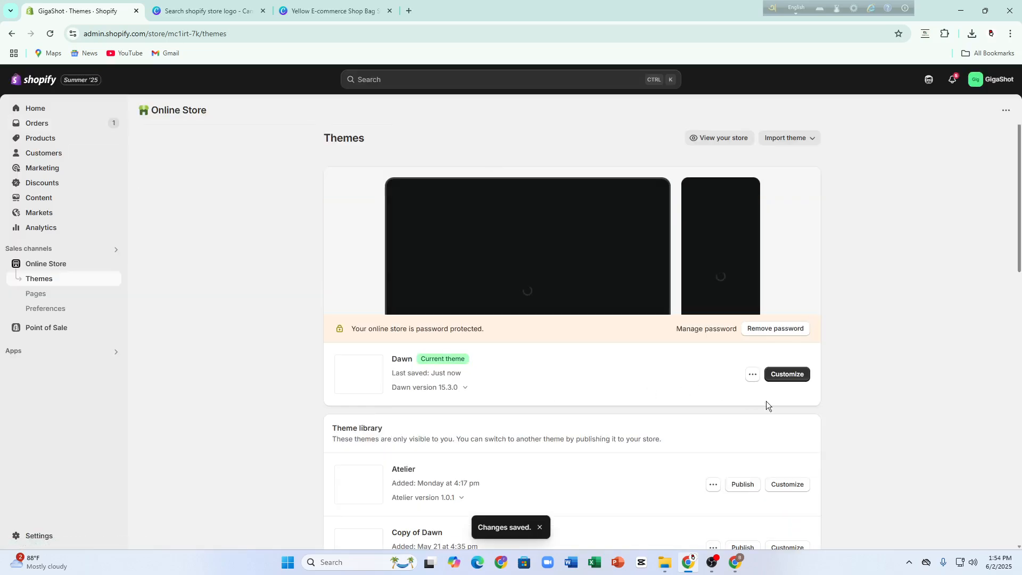
left_click(789, 376)
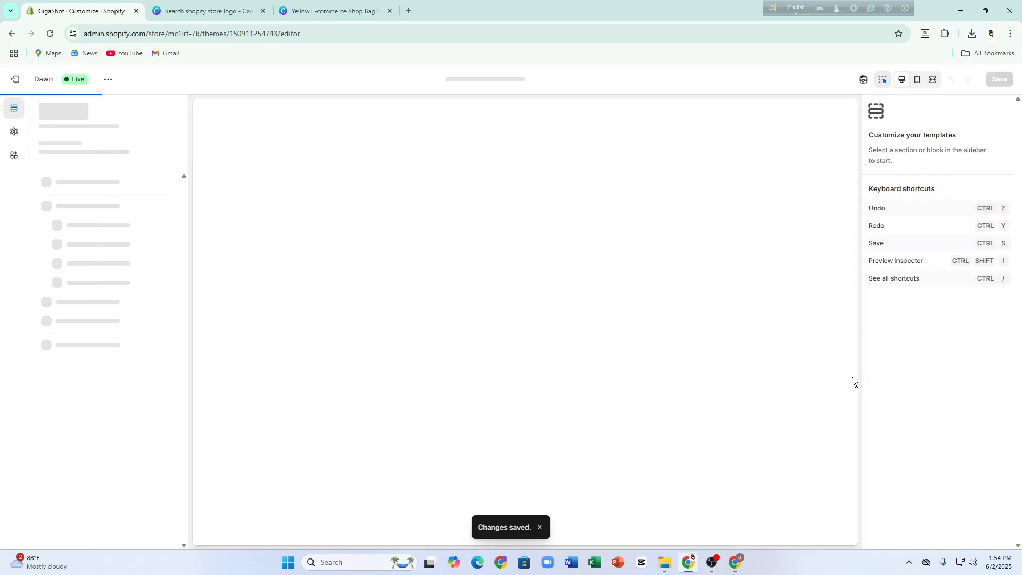
scroll(452, 290, "down", 10)
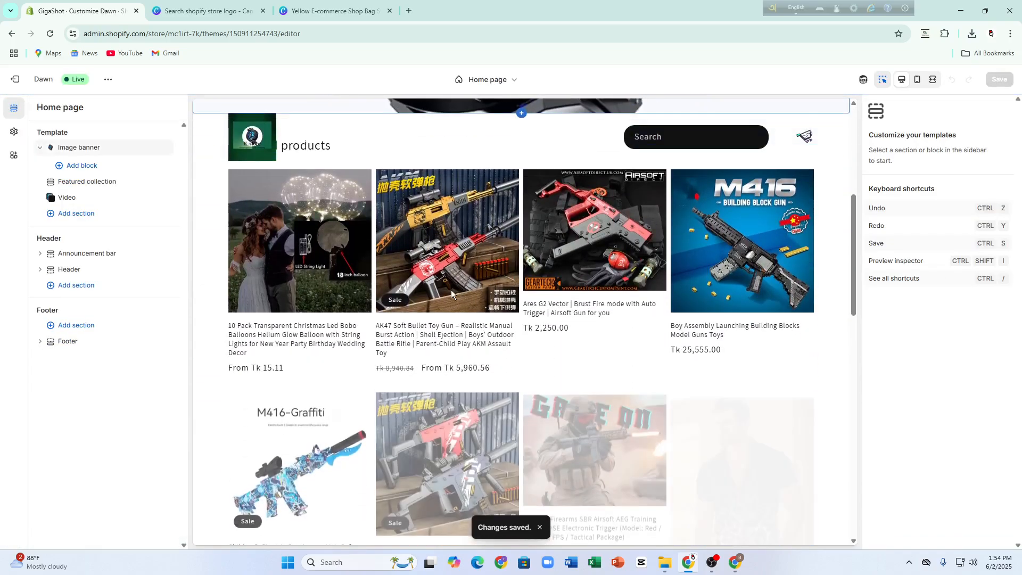
scroll(486, 302, "up", 10)
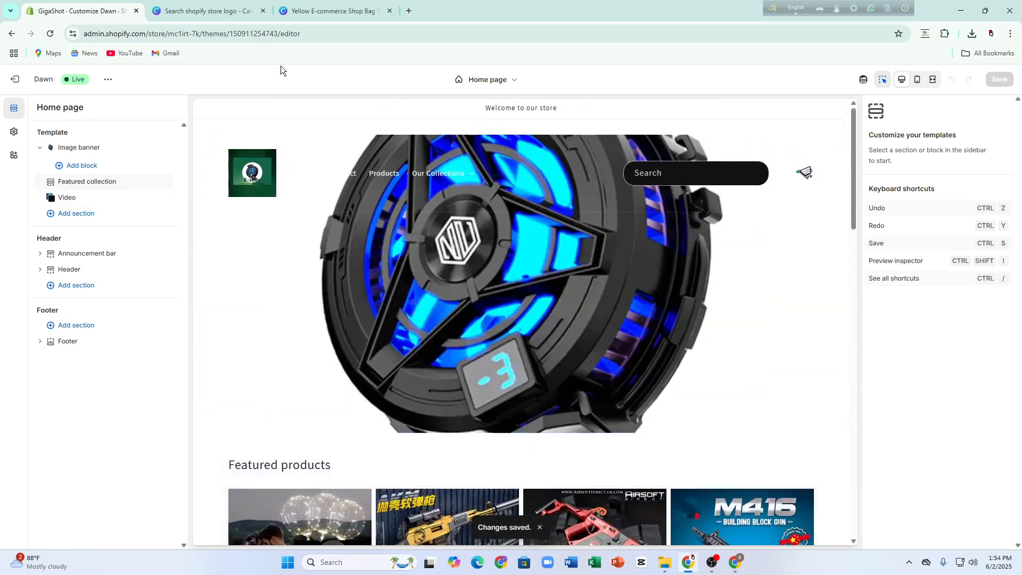
Step: Examine the Cart options in the theme settings, including the cart type and cart drawer
left_click(14, 131)
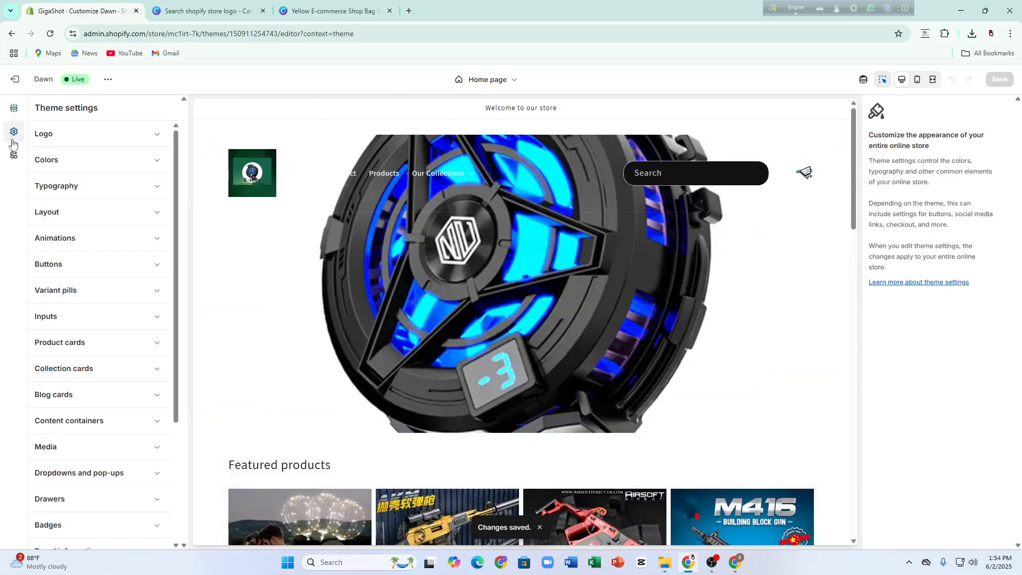
scroll(130, 232, "down", 2)
scroll(131, 233, "down", 3)
scroll(591, 486, "down", 10)
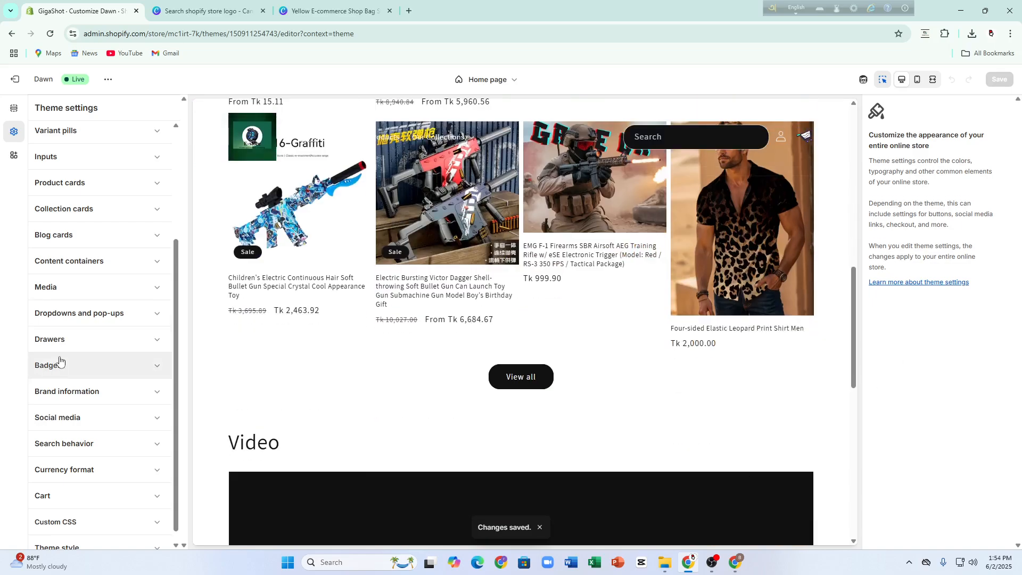
left_click(87, 484)
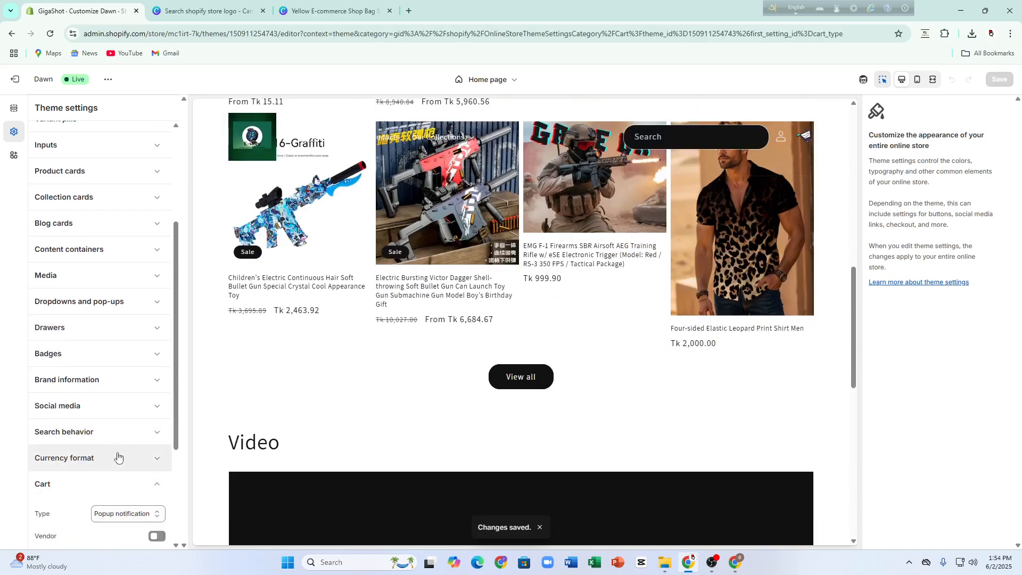
scroll(129, 445, "down", 1)
scroll(129, 445, "down", 2)
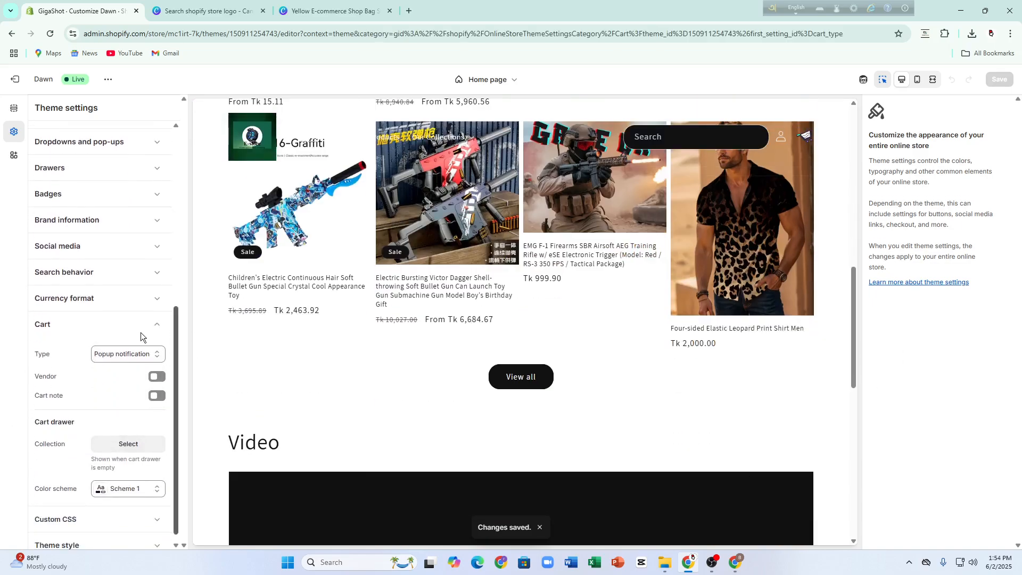
Step: Exit the theme editor, view the online store in a new tab and dismiss its promotional pop-ups
left_click(14, 79)
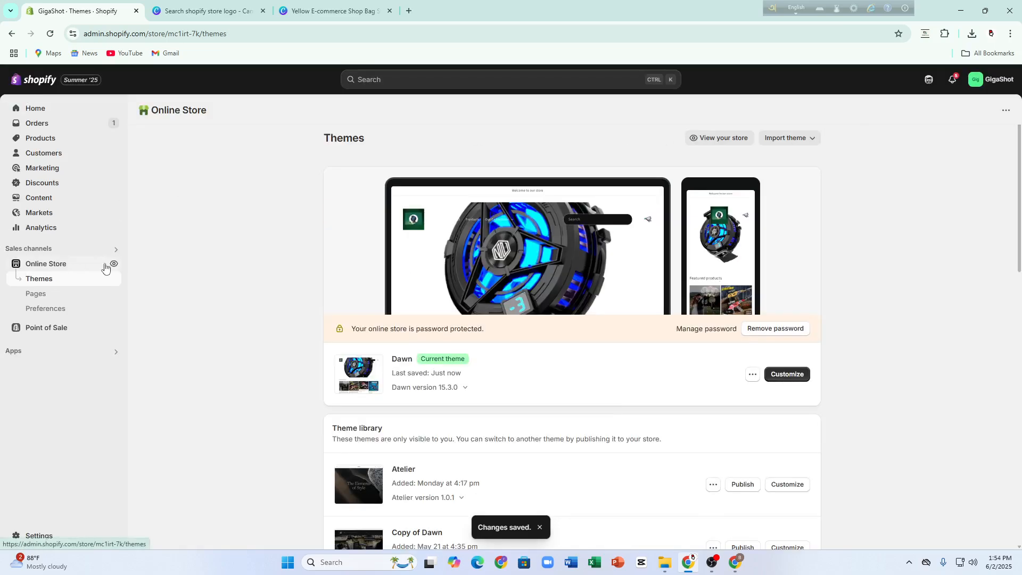
left_click(112, 264)
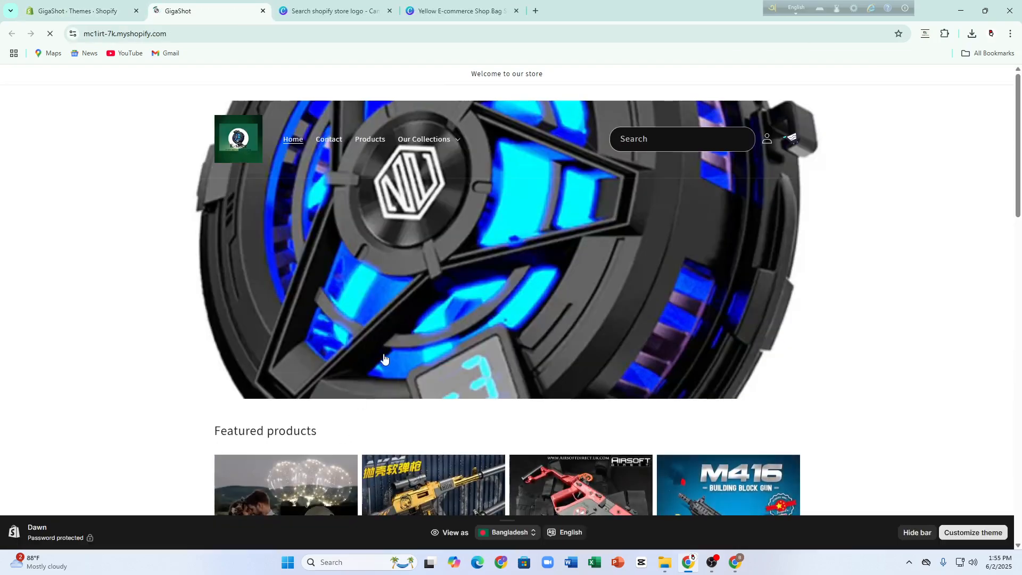
scroll(405, 333, "down", 1)
scroll(405, 333, "down", 10)
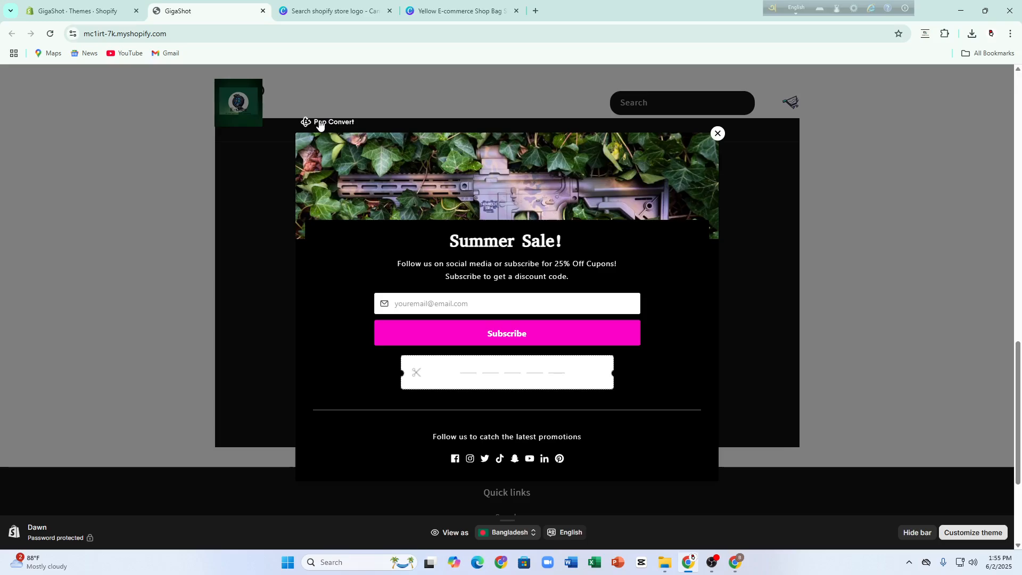
left_click(718, 134)
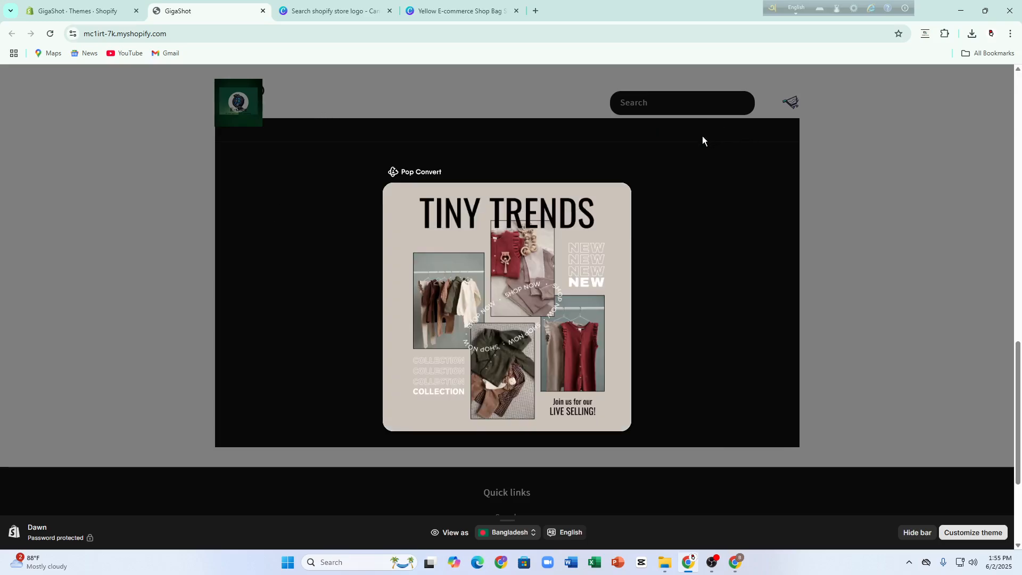
left_click(181, 296)
left_click(719, 161)
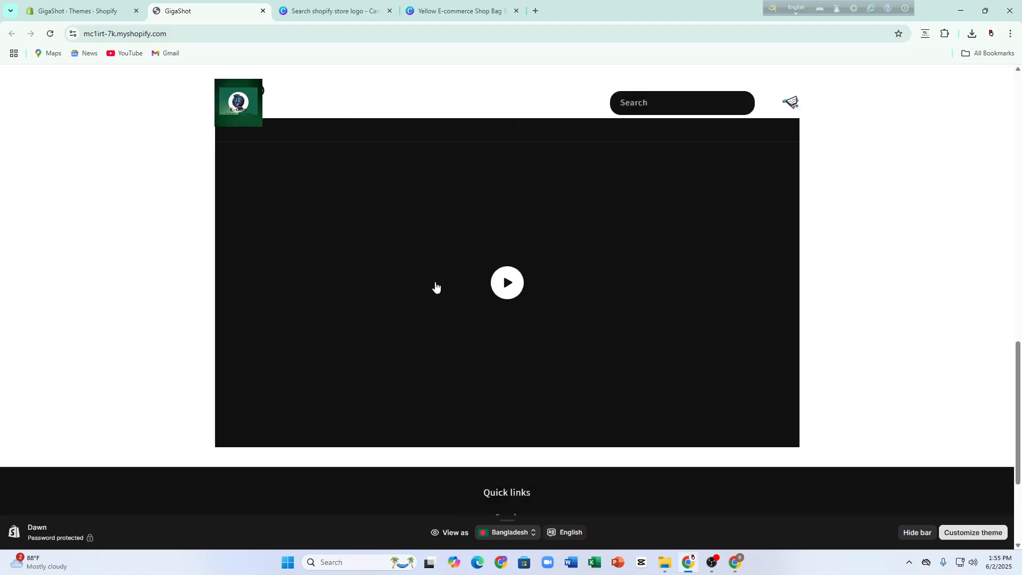
Step: Play the video in the storefront's Video section and pause it
scroll(447, 288, "up", 4)
scroll(468, 319, "down", 3)
left_click(500, 383)
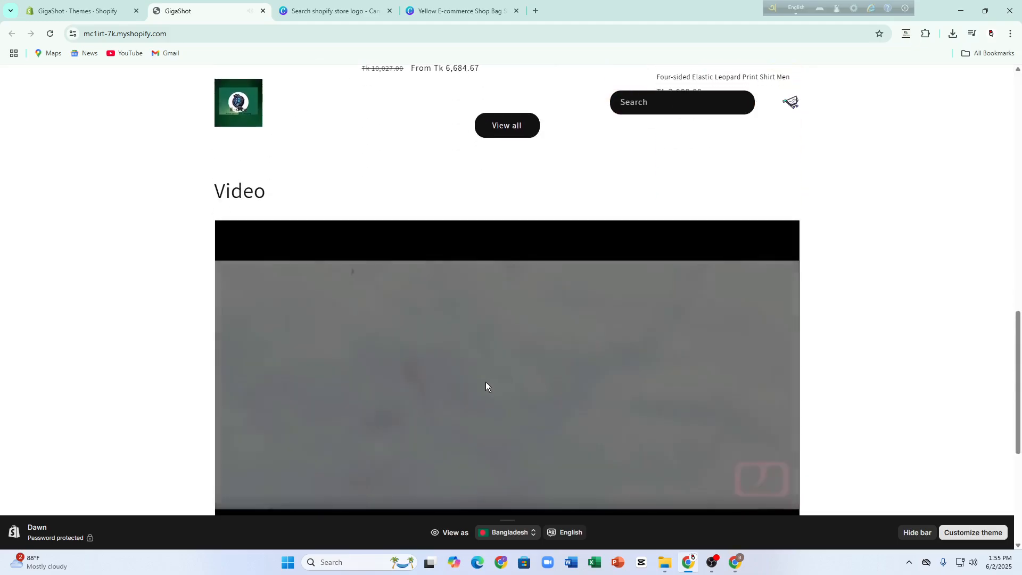
scroll(453, 368, "down", 4)
left_click(228, 311)
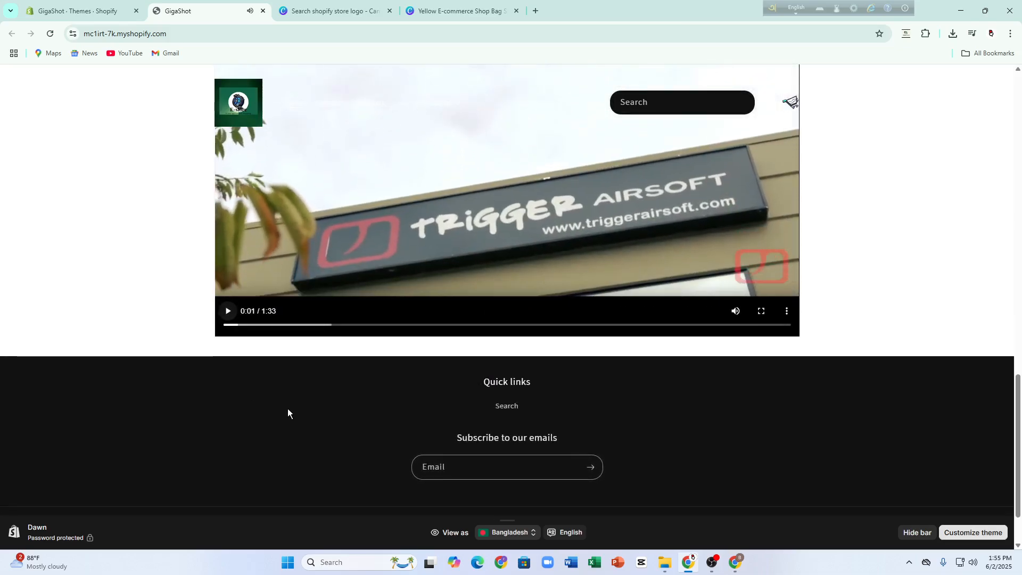
Step: Review the storefront home page from the Video section back up to the image banner
scroll(527, 428, "up", 5)
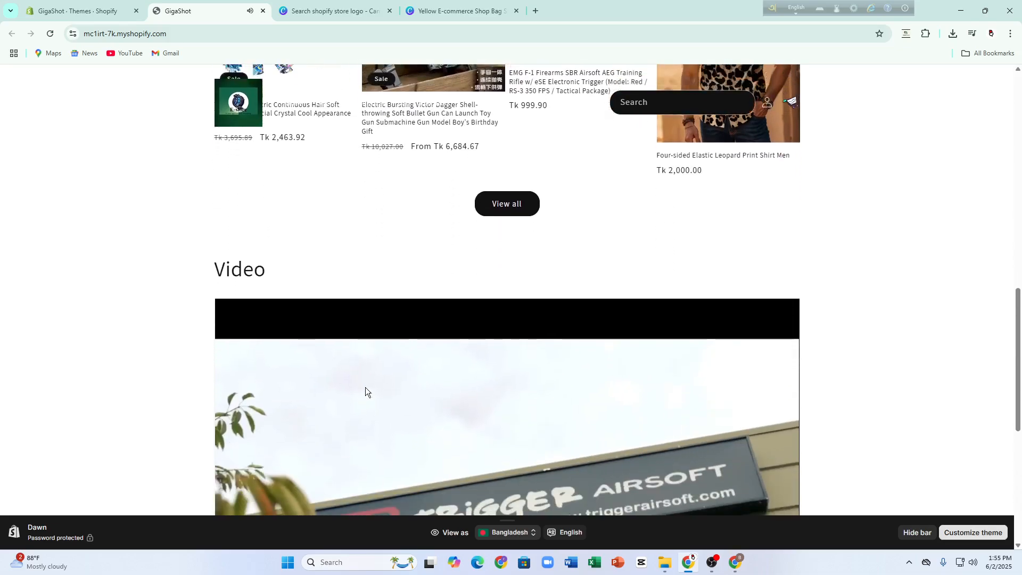
scroll(442, 390, "down", 7)
scroll(401, 331, "up", 12)
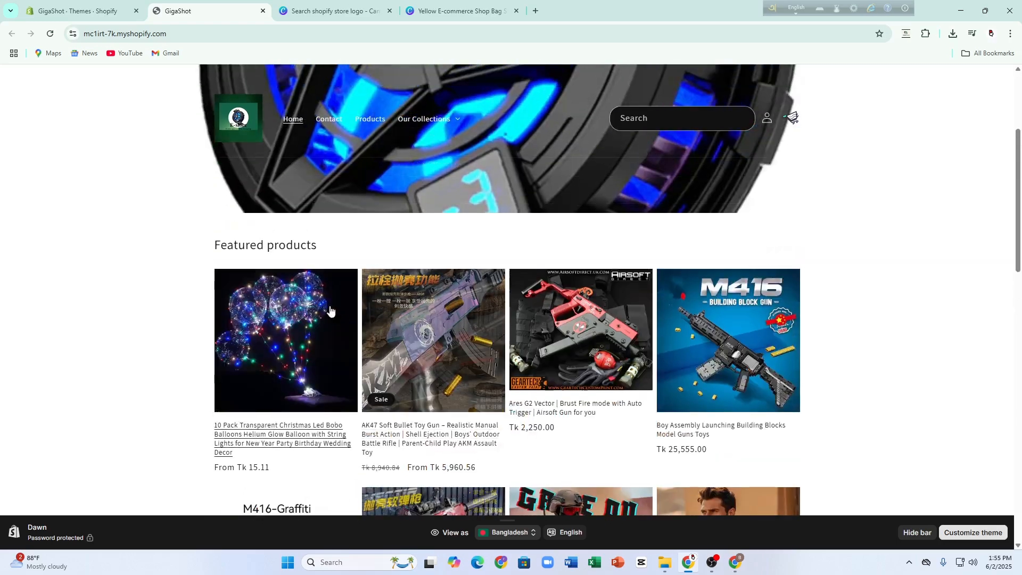
scroll(330, 308, "up", 4)
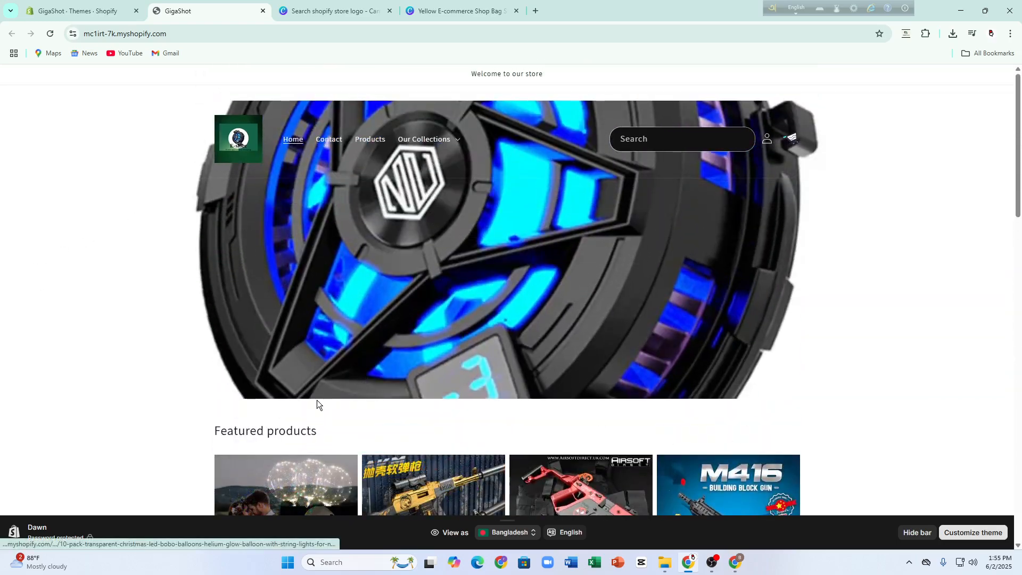
Step: Look over the featured products on the storefront home page
scroll(509, 336, "down", 10)
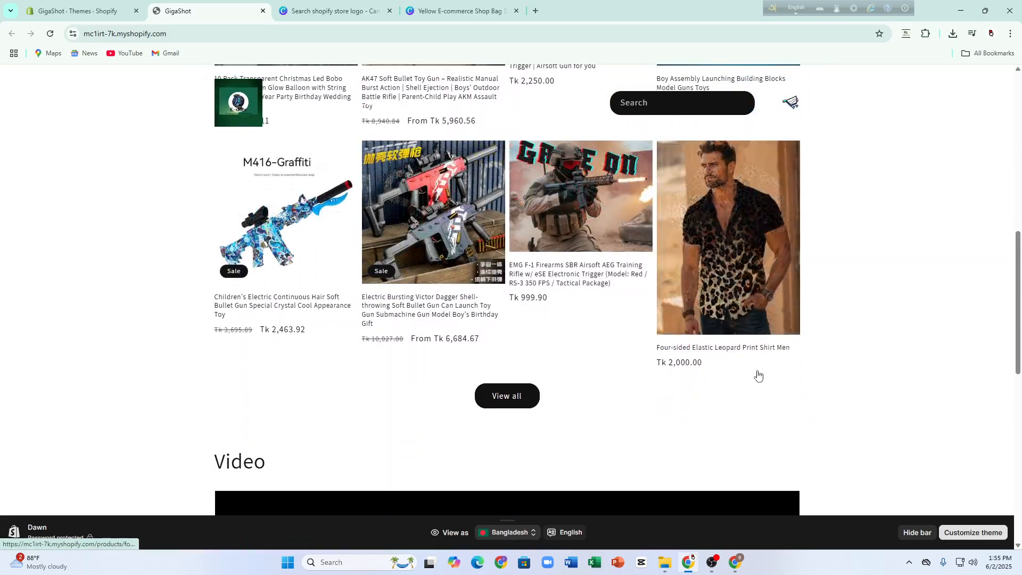
scroll(758, 374, "up", 2)
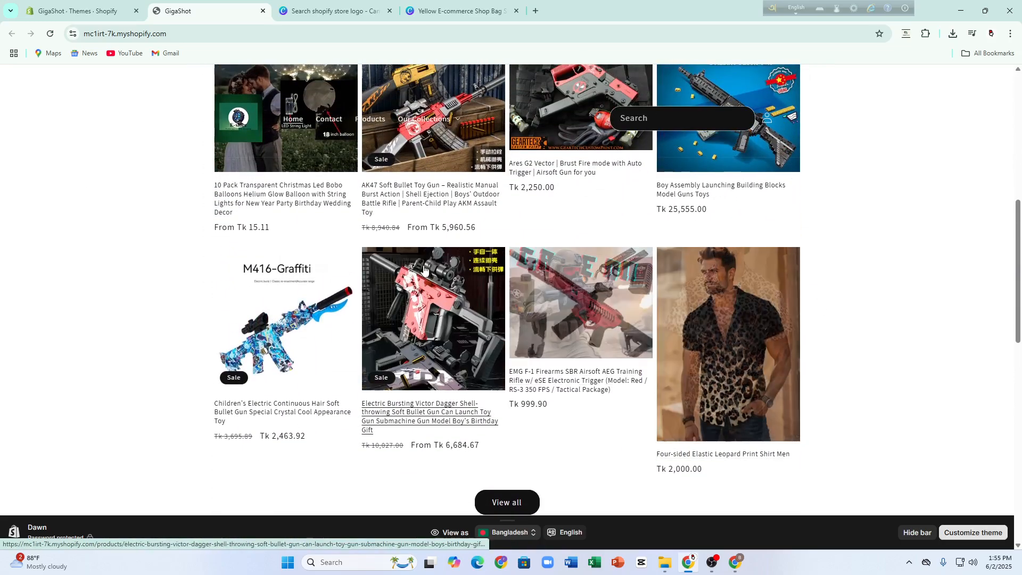
scroll(424, 268, "up", 2)
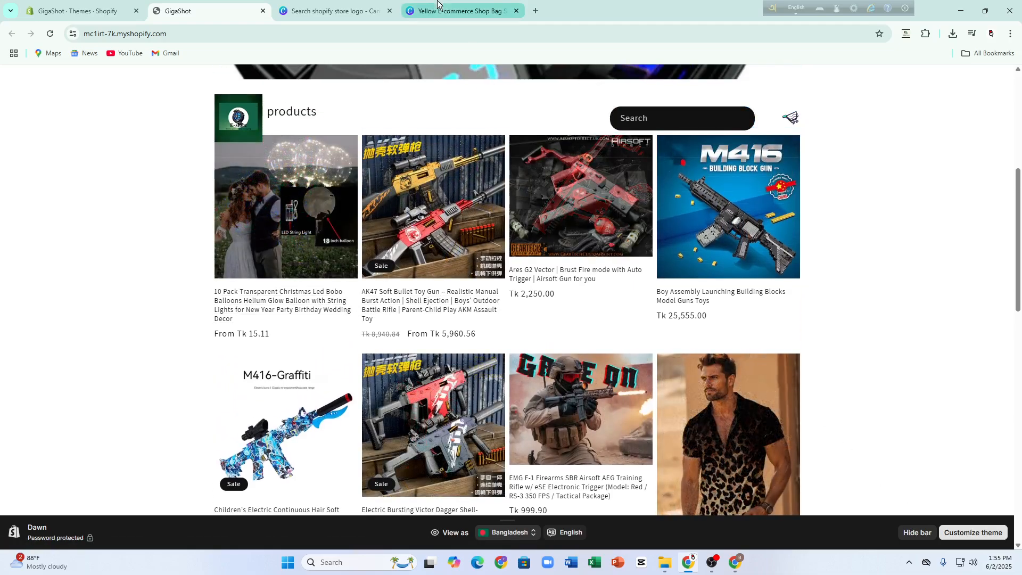
Step: Reopen the Dawn theme for customizing and try a 3 px border thickness for the variant pills in the theme settings
left_click(87, 10)
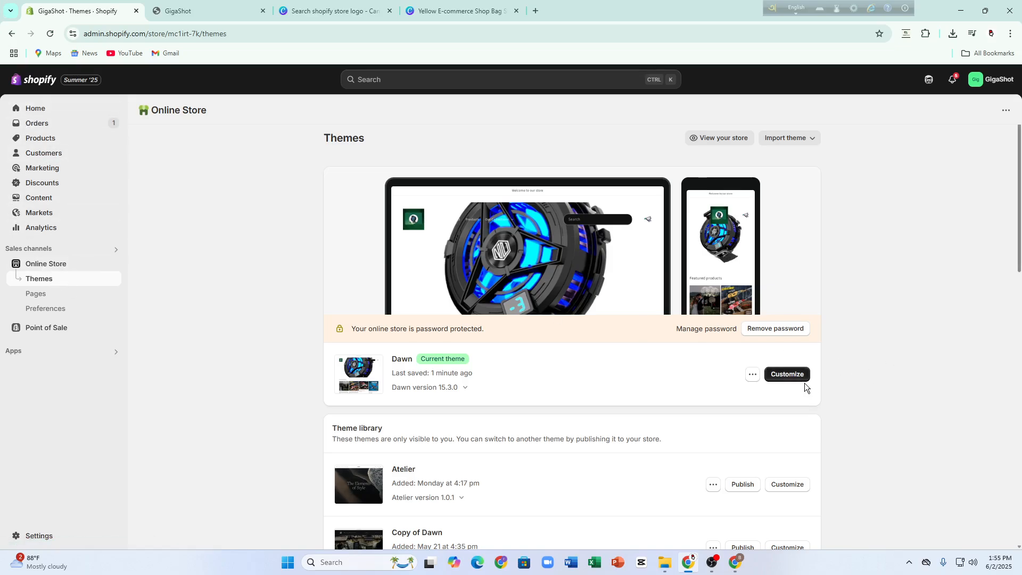
left_click(791, 376)
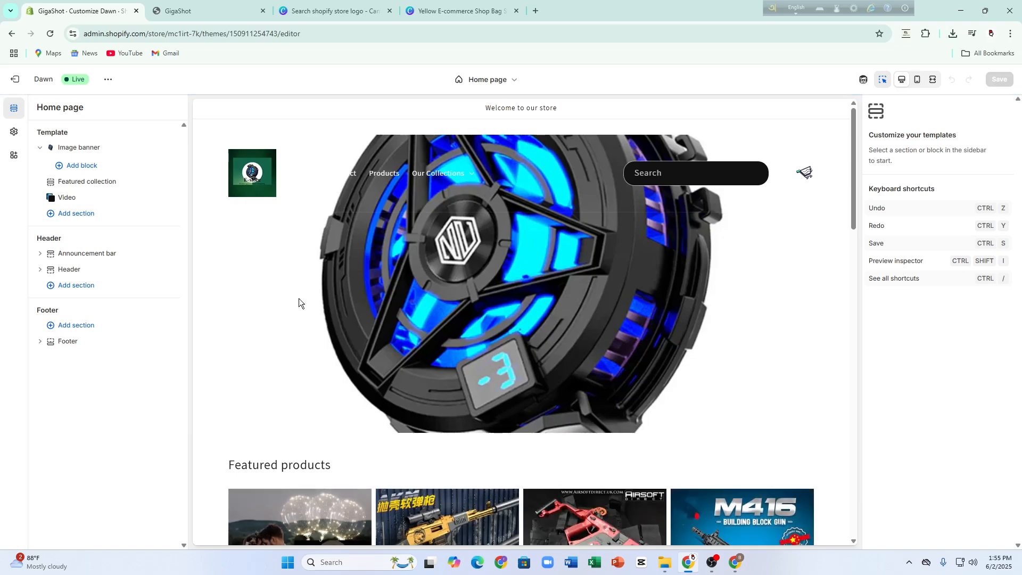
left_click(14, 132)
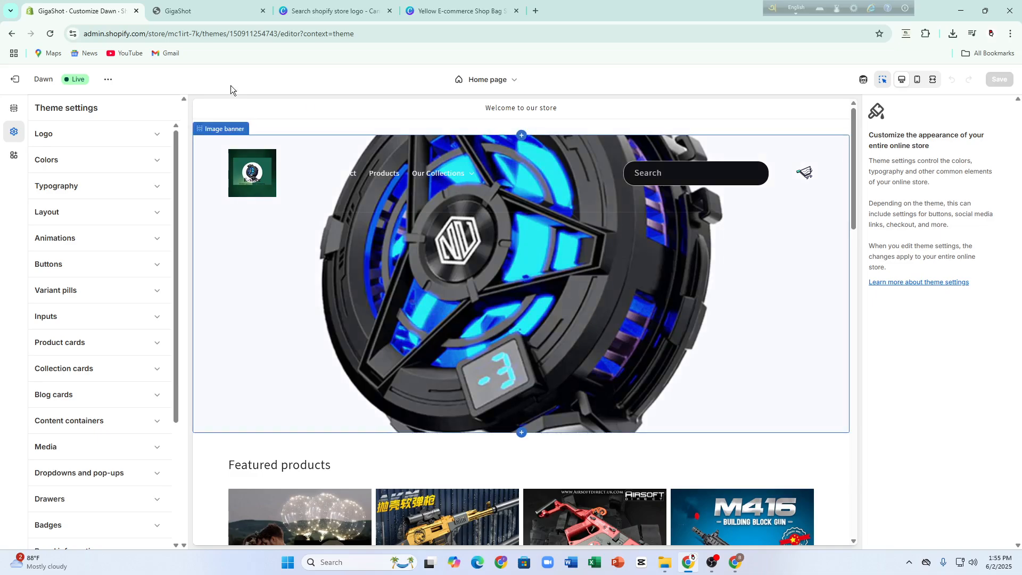
scroll(150, 378, "down", 1)
left_click(85, 241)
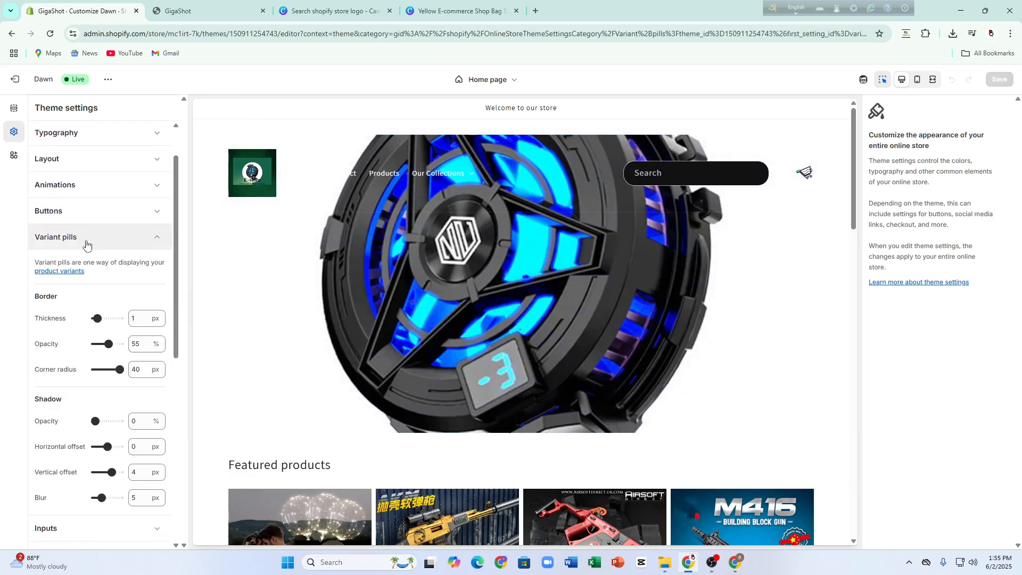
left_click(102, 322)
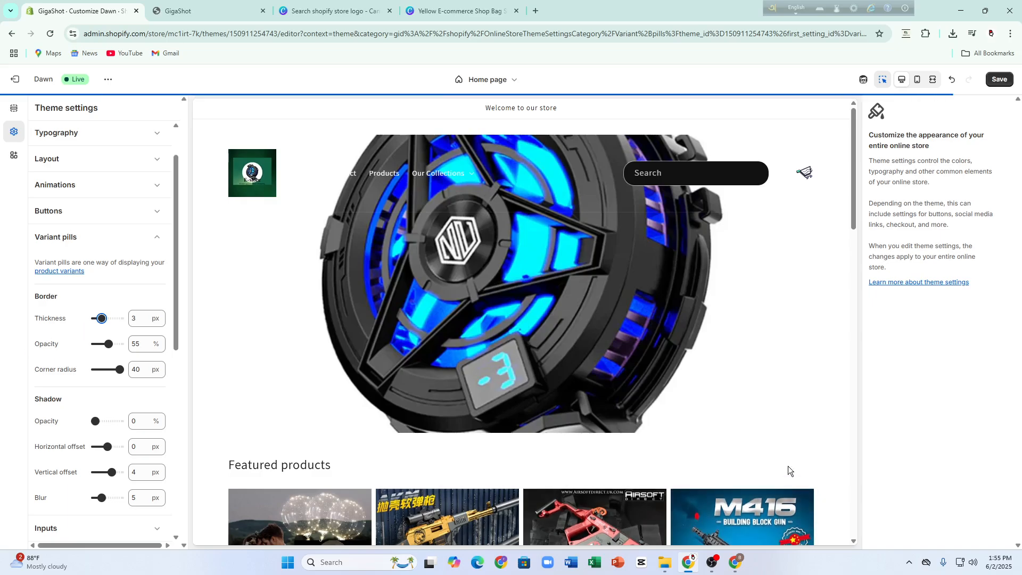
Step: Look through the Product cards settings and exit the theme editor, discarding the unsaved changes
scroll(81, 311, "down", 6)
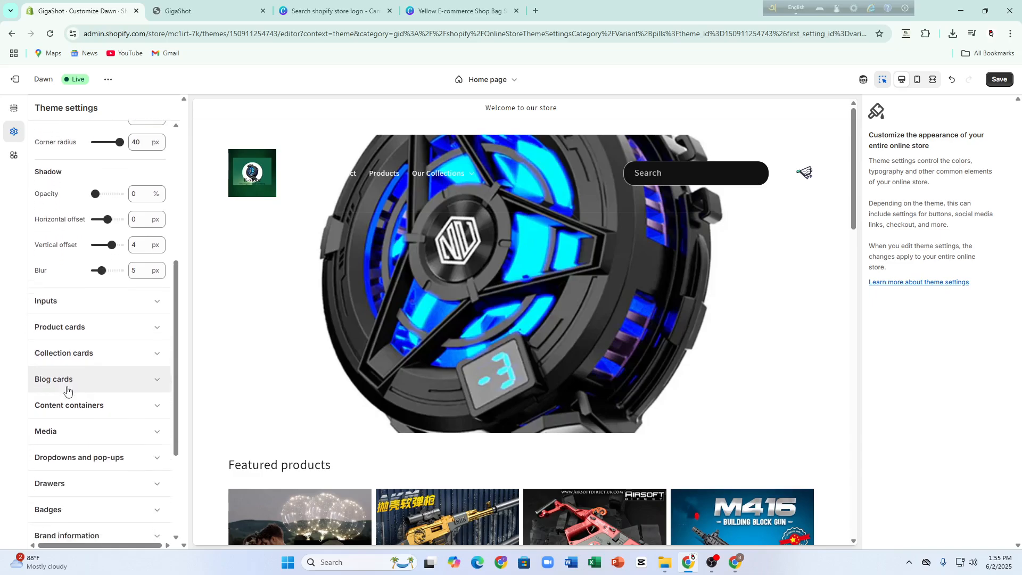
left_click(59, 245)
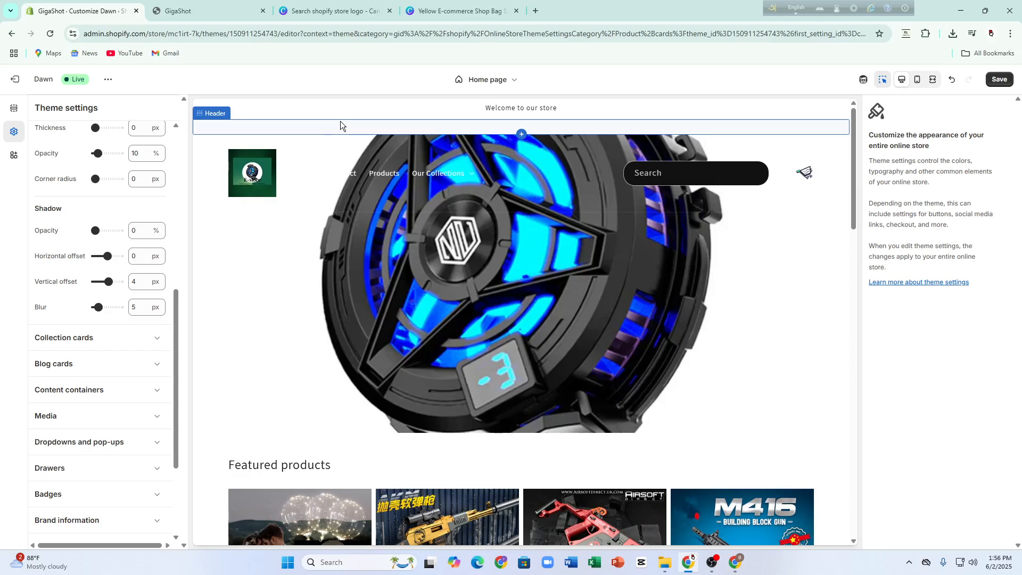
left_click(15, 81)
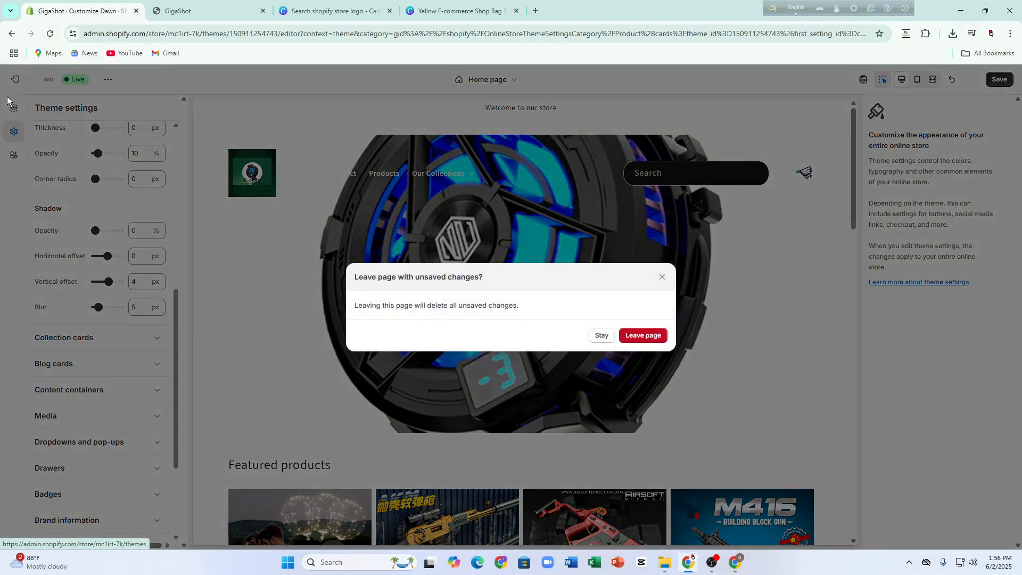
left_click(639, 335)
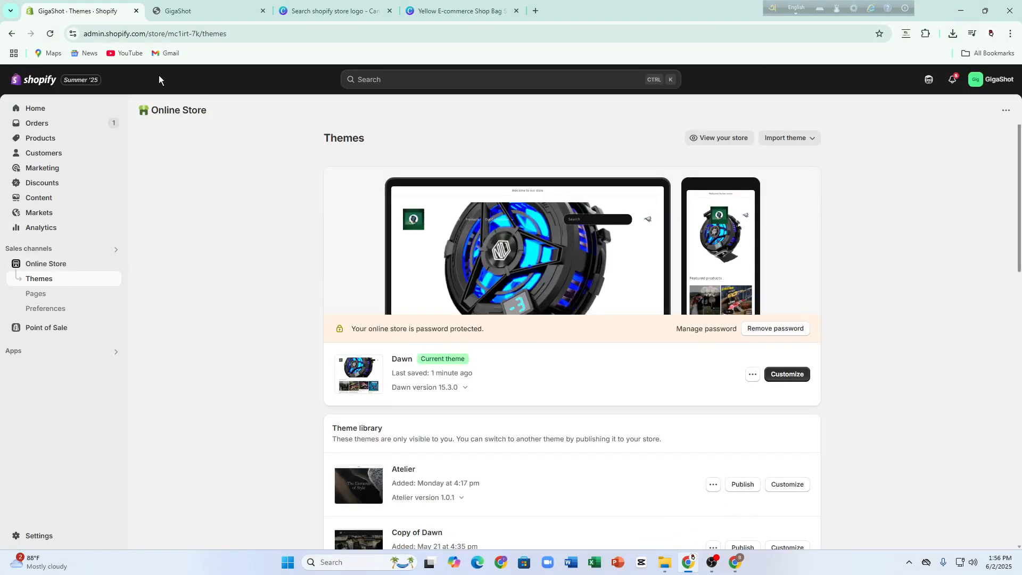
double_click(128, 33)
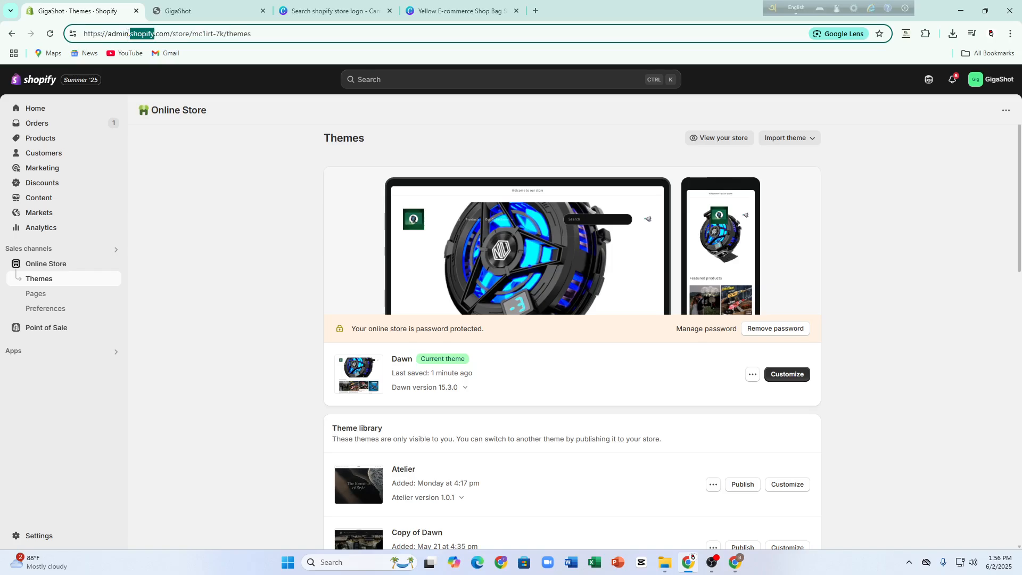
left_click(192, 147)
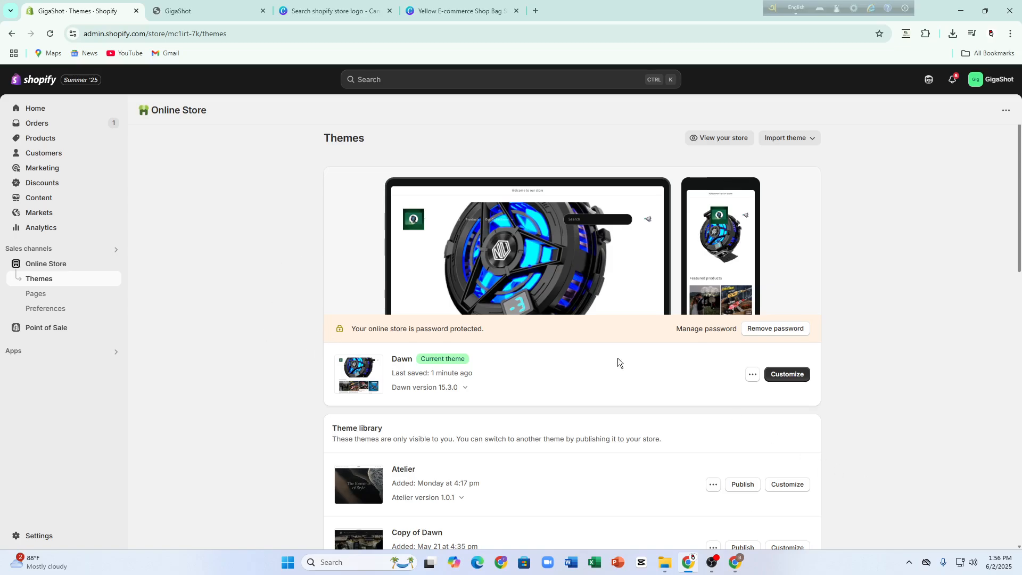
scroll(225, 263, "down", 1)
scroll(508, 358, "down", 6)
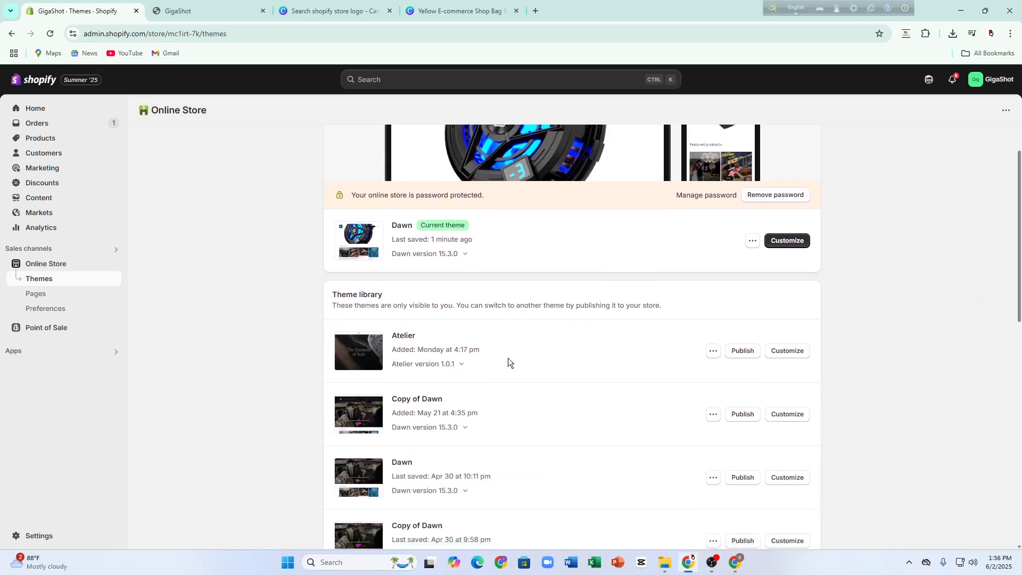
scroll(279, 290, "up", 7)
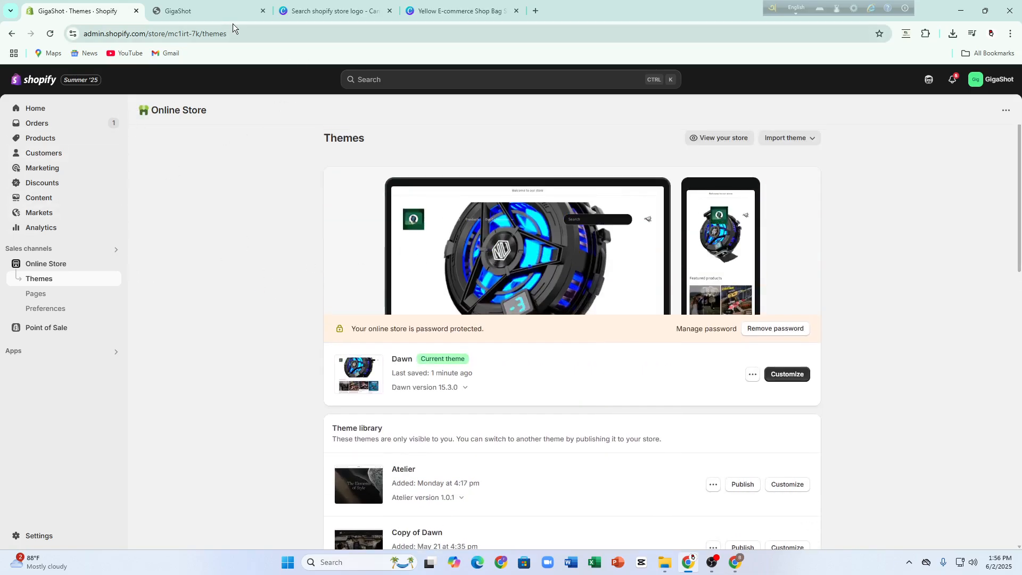
Step: Check the storefront home page from the product grid up to the image banner, and close the storefront tab
left_click(254, 13)
scroll(468, 237, "down", 3)
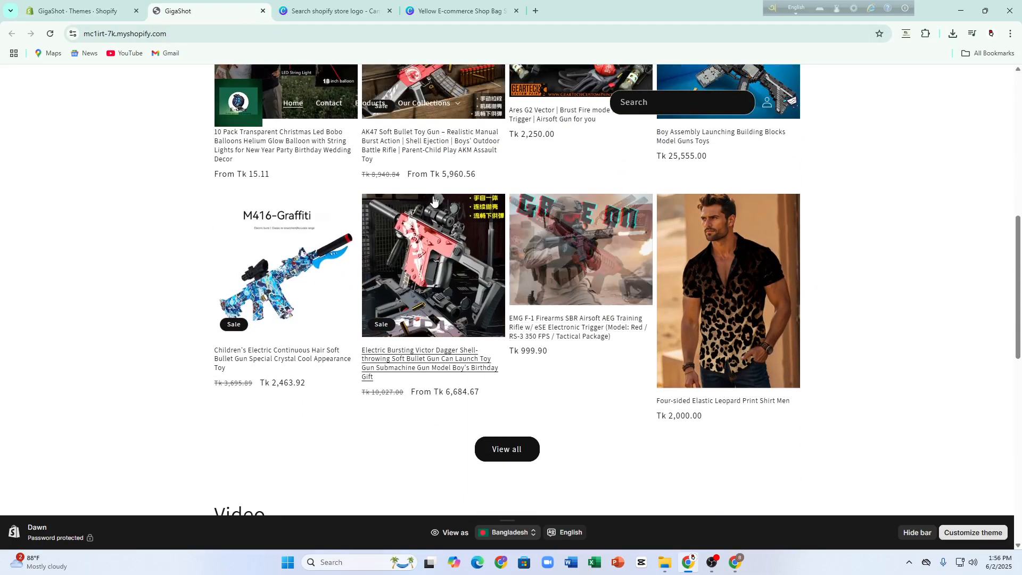
scroll(419, 223, "up", 9)
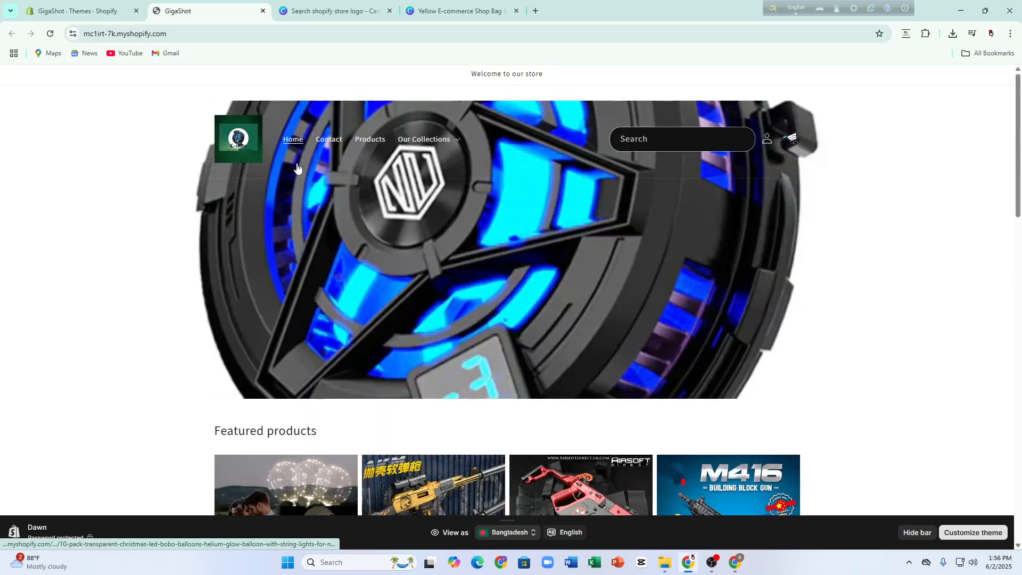
left_click(262, 11)
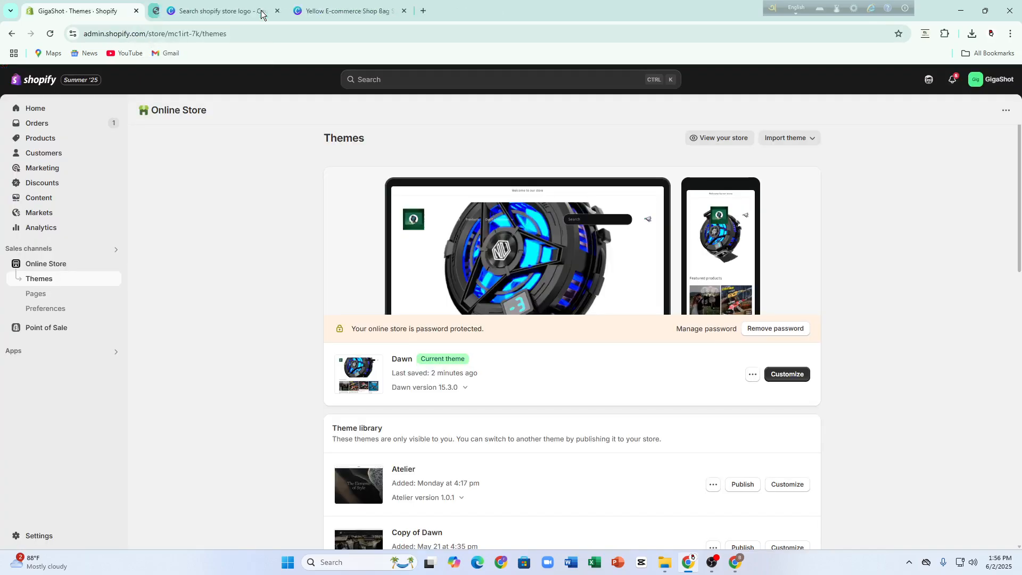